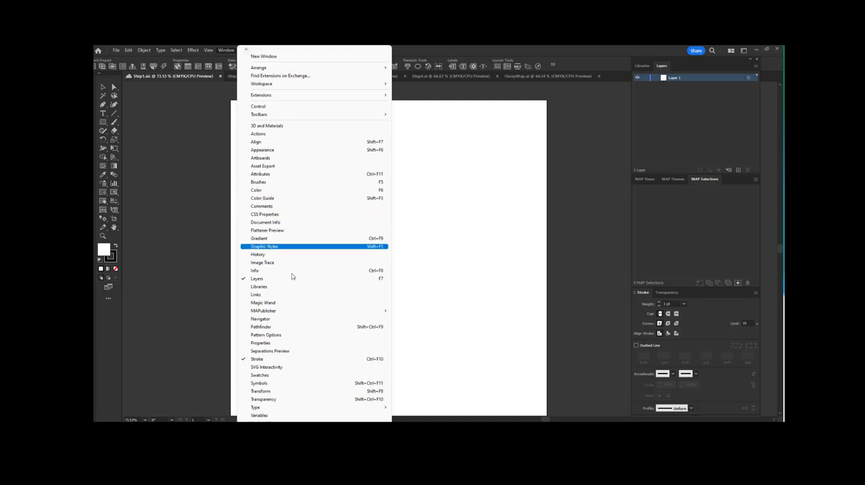
{"action": "mouse_move", "coordinate": [304, 310]}
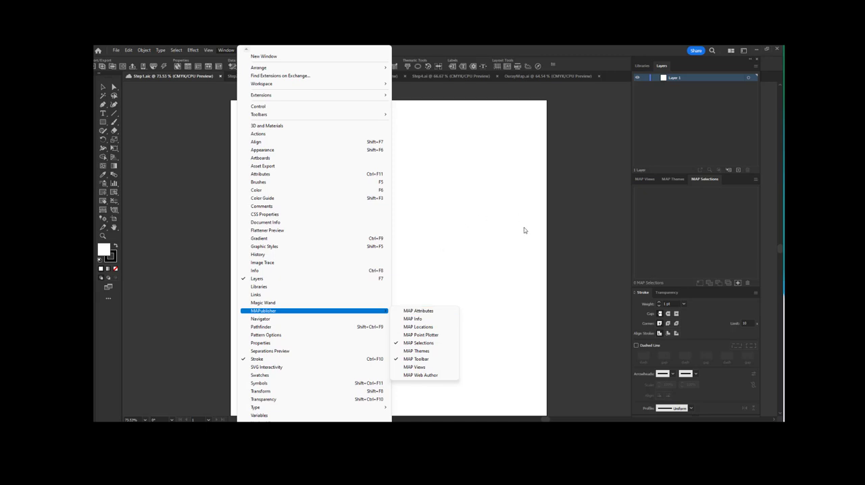
{"action": "left_click", "coordinate": [592, 255]}
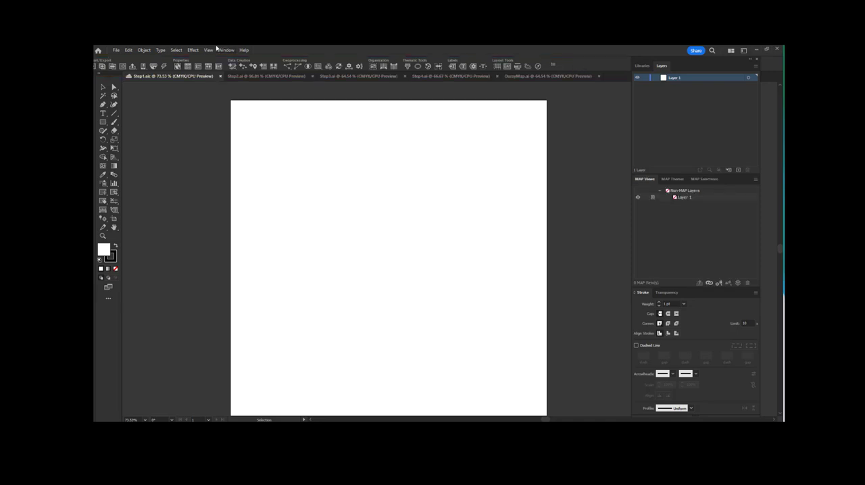
Step: Examine the finished map in OurayMap.ai up close, from the title area down to the Million Dollar Highway
{"action": "left_click", "coordinate": [540, 76]}
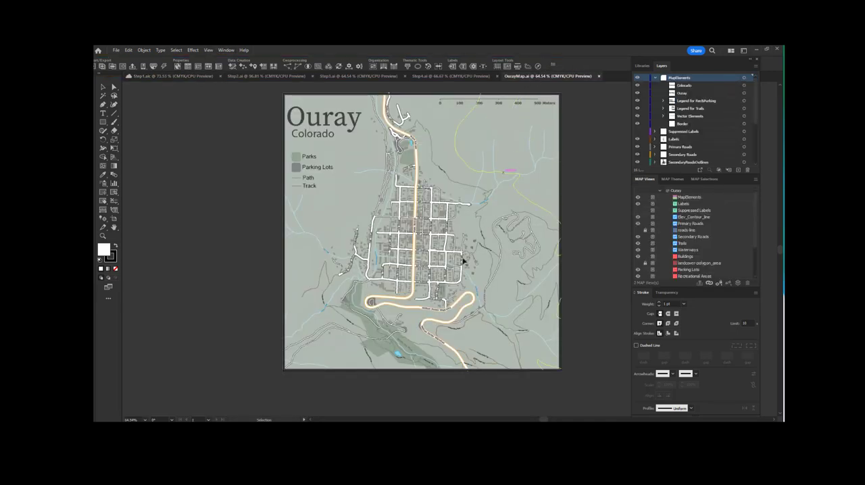
{"action": "left_click", "coordinate": [144, 420]}
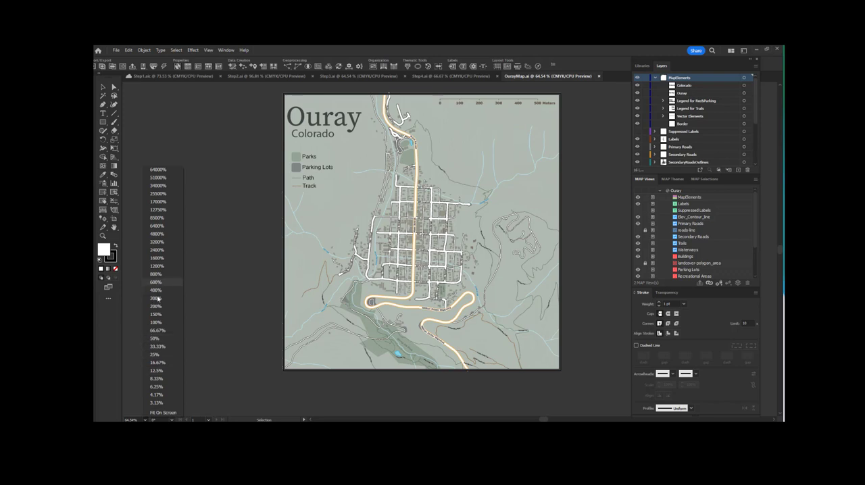
{"action": "left_click", "coordinate": [161, 324]}
{"action": "scroll", "coordinate": [508, 273], "scroll_direction": "up", "scroll_amount": 8}
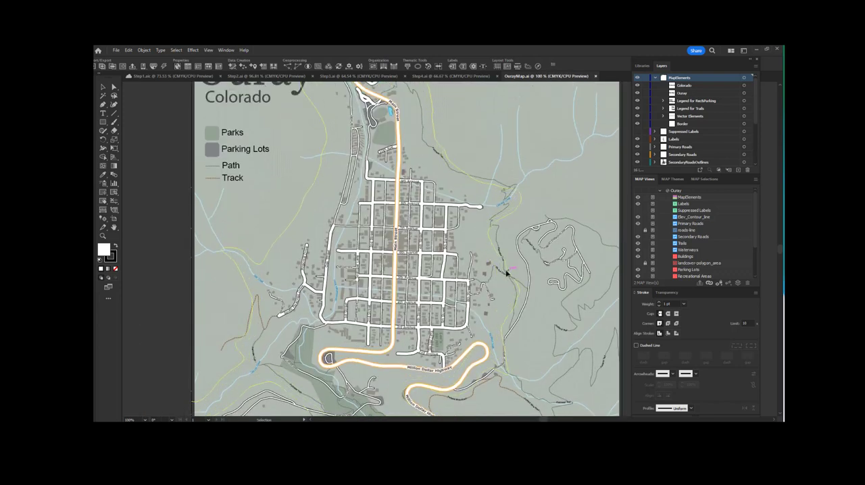
{"action": "scroll", "coordinate": [508, 274], "scroll_direction": "down", "scroll_amount": 2}
{"action": "scroll", "coordinate": [506, 273], "scroll_direction": "down", "scroll_amount": 3}
{"action": "key", "text": "z"}
{"action": "left_click", "coordinate": [424, 97]}
{"action": "scroll", "coordinate": [400, 282], "scroll_direction": "up", "scroll_amount": 4}
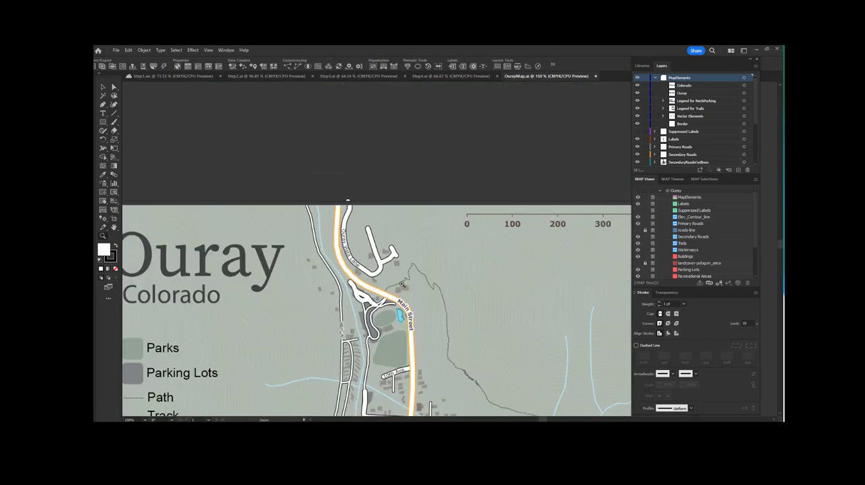
{"action": "scroll", "coordinate": [402, 290], "scroll_direction": "down", "scroll_amount": 5}
{"action": "scroll", "coordinate": [380, 333], "scroll_direction": "down", "scroll_amount": 10}
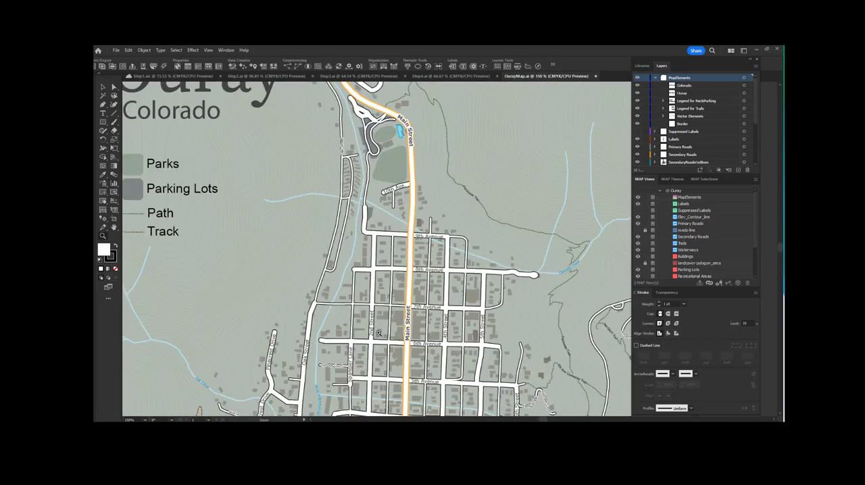
{"action": "scroll", "coordinate": [386, 346], "scroll_direction": "down", "scroll_amount": 4}
{"action": "scroll", "coordinate": [380, 351], "scroll_direction": "down", "scroll_amount": 4}
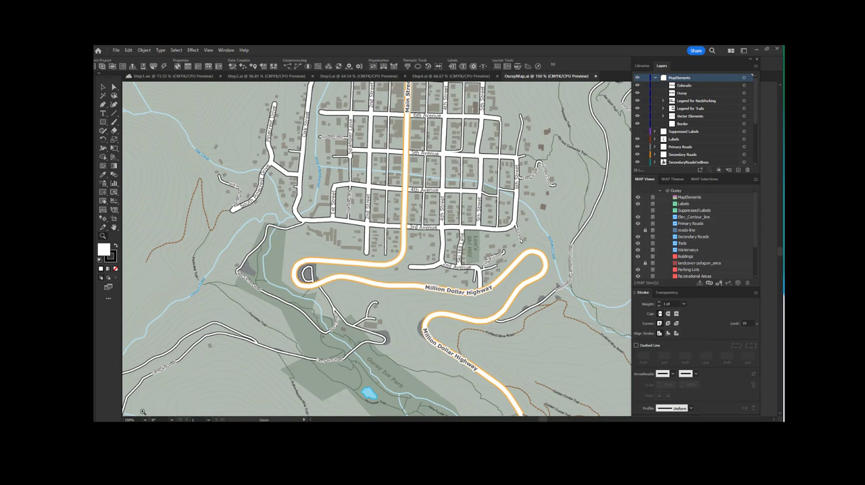
{"action": "left_click", "coordinate": [146, 419]}
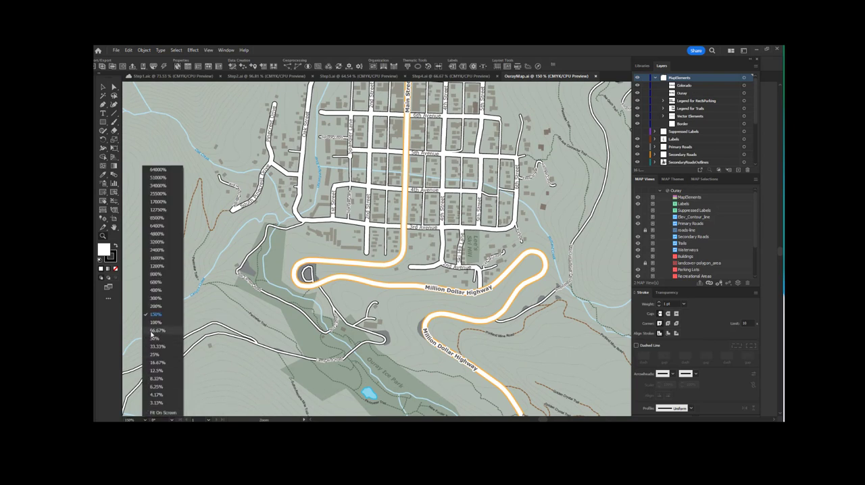
Step: Return to the Step1 document and start adding a data source in a Multiple Data Import
{"action": "left_click", "coordinate": [177, 76]}
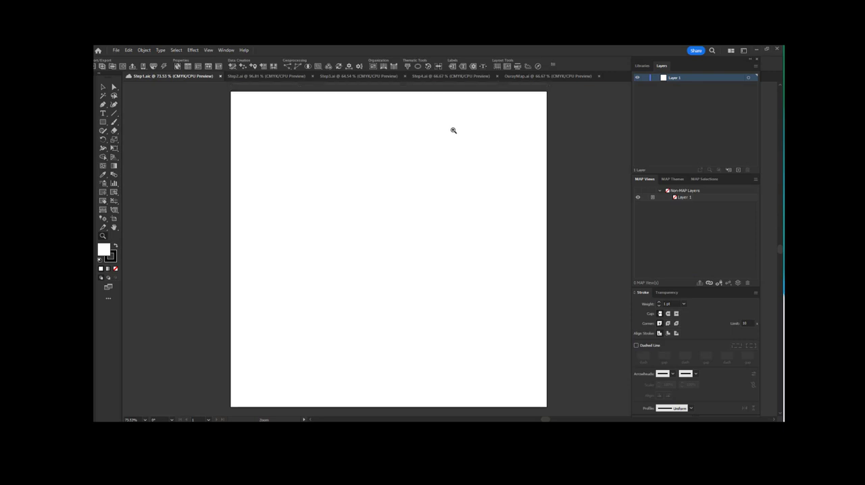
{"action": "left_click", "coordinate": [115, 50]}
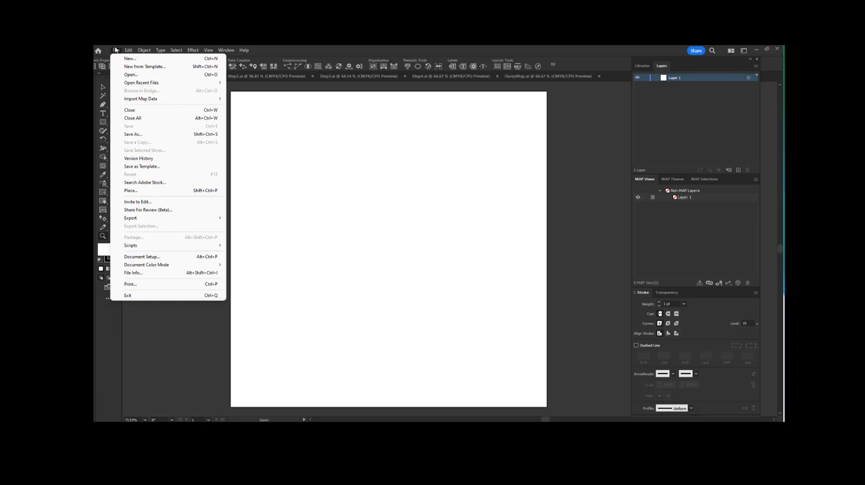
{"action": "mouse_move", "coordinate": [173, 100]}
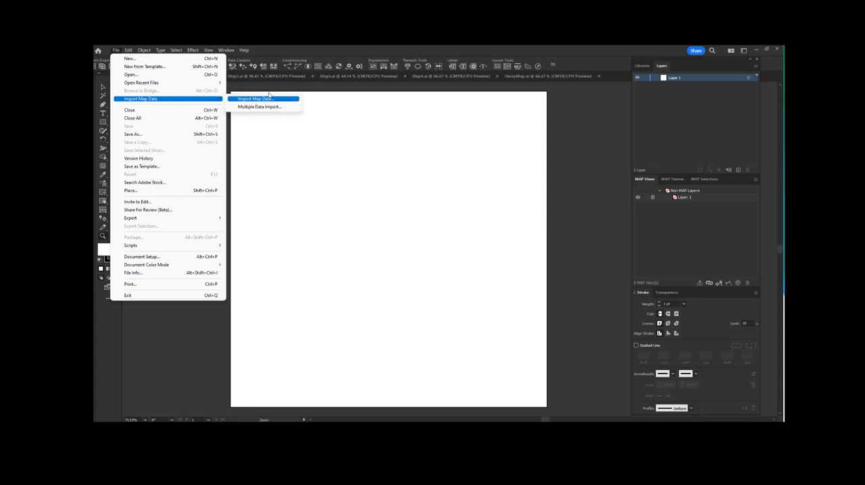
{"action": "left_click", "coordinate": [351, 131]}
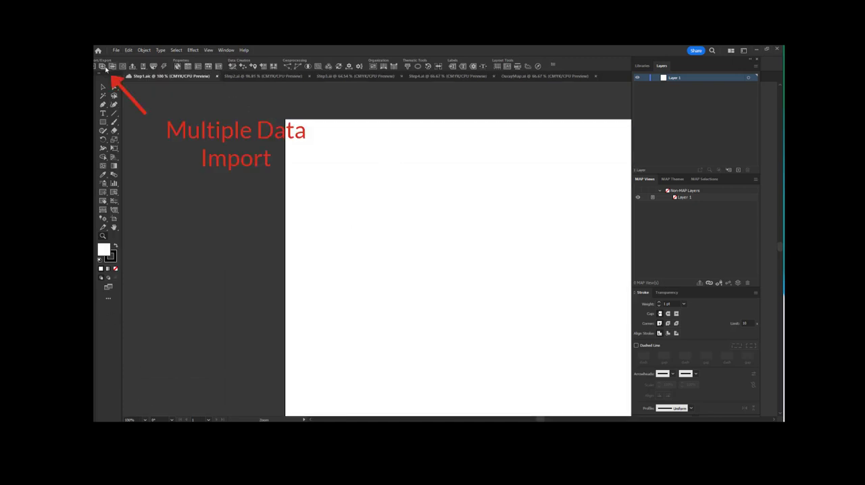
{"action": "left_click", "coordinate": [102, 67]}
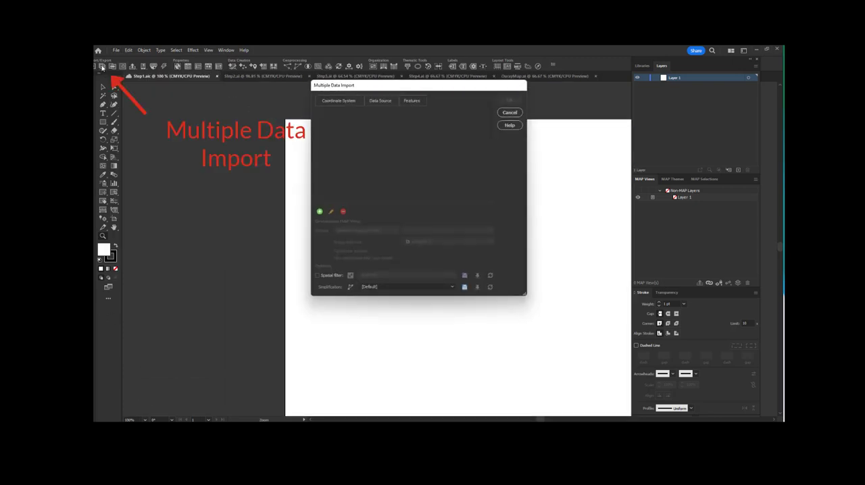
{"action": "left_click", "coordinate": [318, 212]}
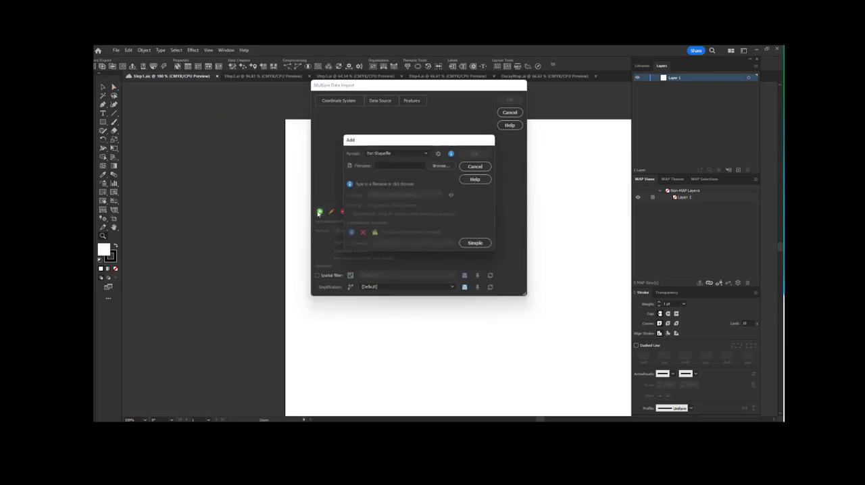
Step: Set the source format to auto detect and open all six shapefiles from the MP demo MapData folder in Documents
{"action": "left_click", "coordinate": [406, 154]}
{"action": "scroll", "coordinate": [401, 230], "scroll_direction": "down", "scroll_amount": 1}
{"action": "scroll", "coordinate": [404, 232], "scroll_direction": "up", "scroll_amount": 2}
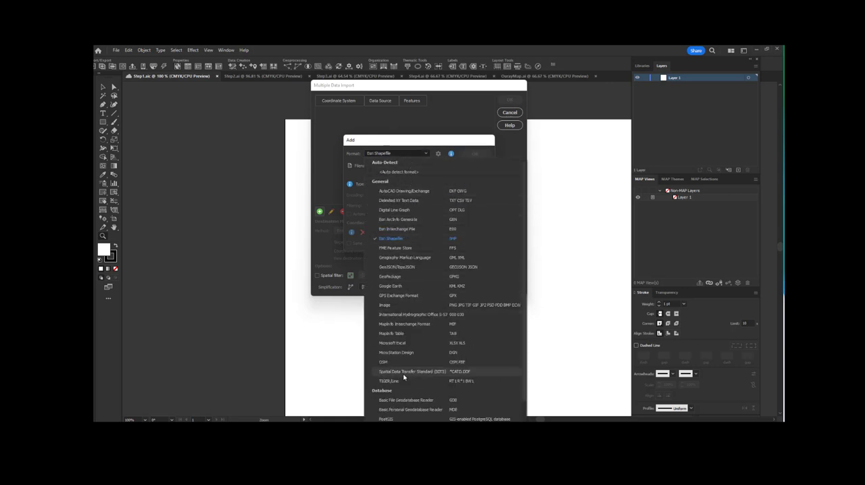
{"action": "left_click", "coordinate": [410, 172]}
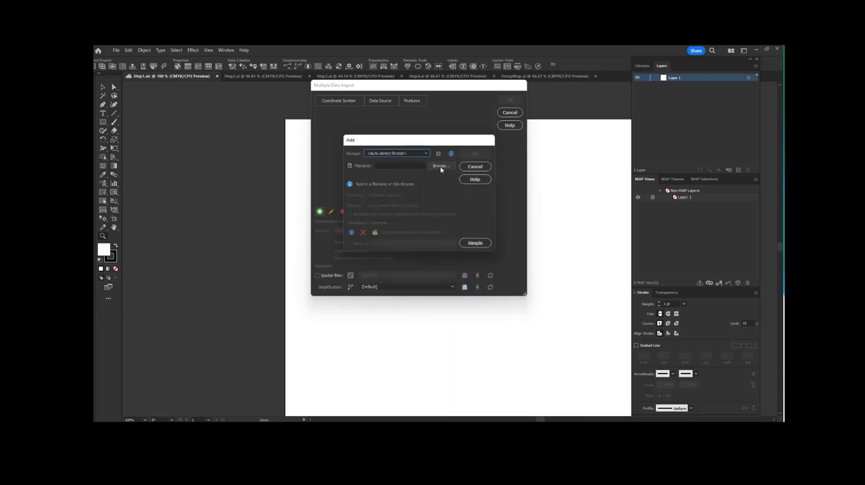
{"action": "left_click", "coordinate": [440, 166]}
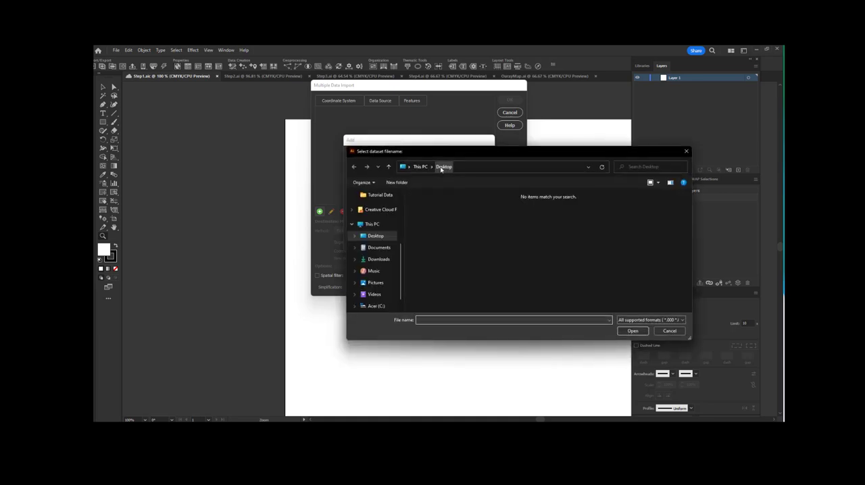
{"action": "left_click", "coordinate": [373, 238]}
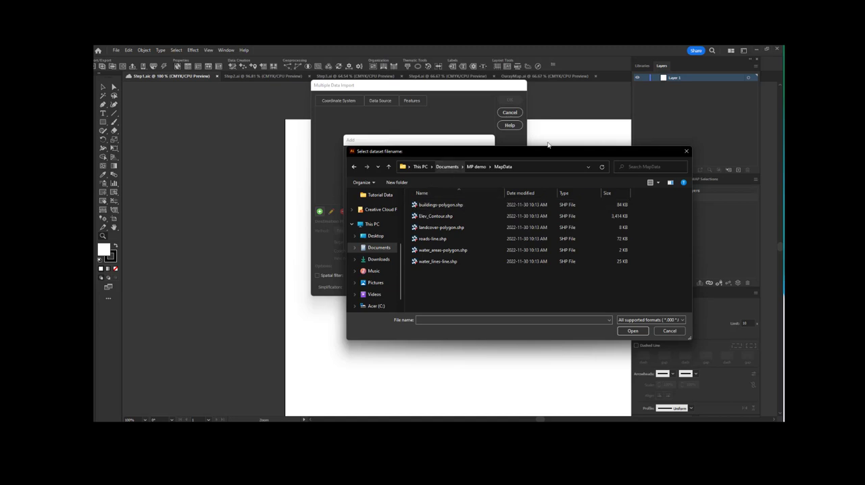
{"action": "left_click_drag", "start_coordinate": [548, 153], "coordinate": [524, 154]}
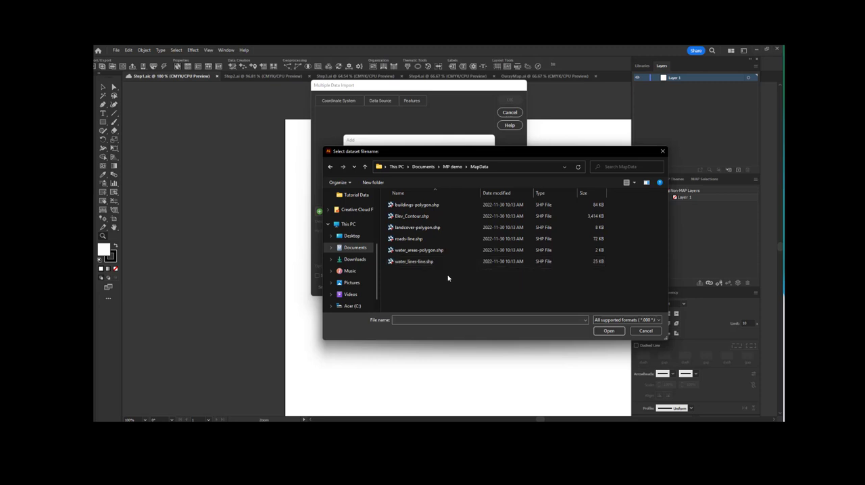
{"action": "left_click_drag", "start_coordinate": [447, 275], "coordinate": [427, 200]}
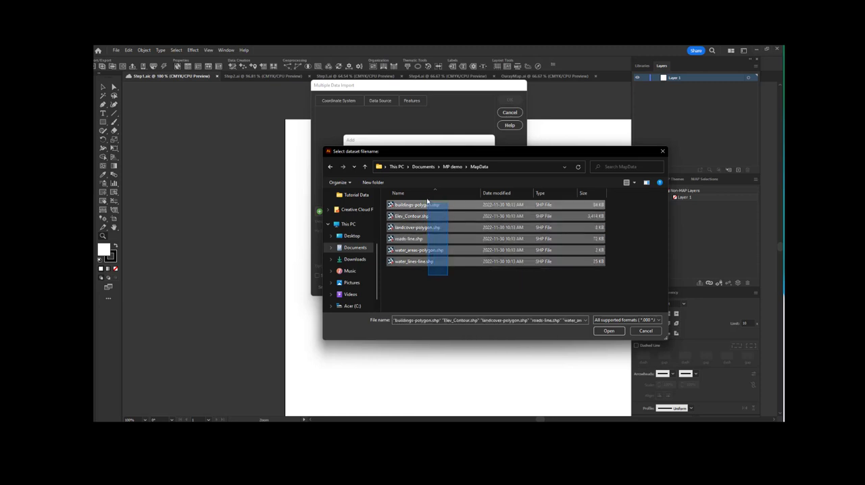
{"action": "left_click", "coordinate": [608, 331]}
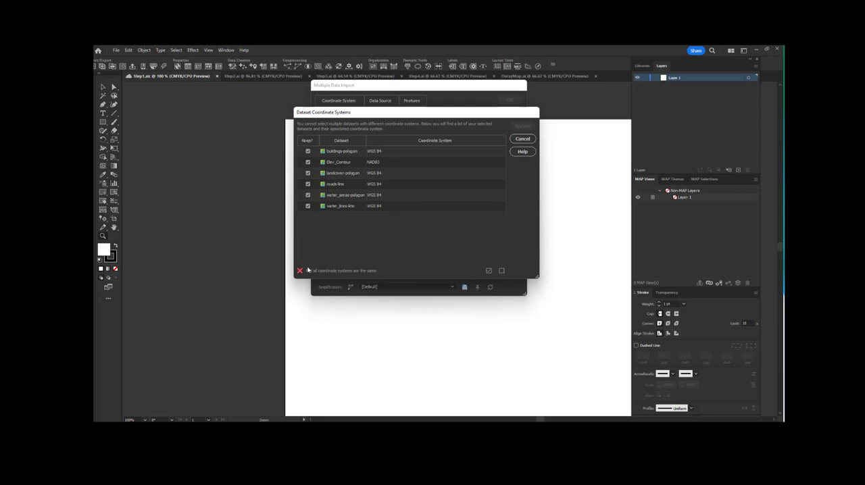
Step: Exclude the Elev_Contour dataset from the selection and add the remaining WGS 84 datasets to the import list
{"action": "left_click", "coordinate": [308, 163]}
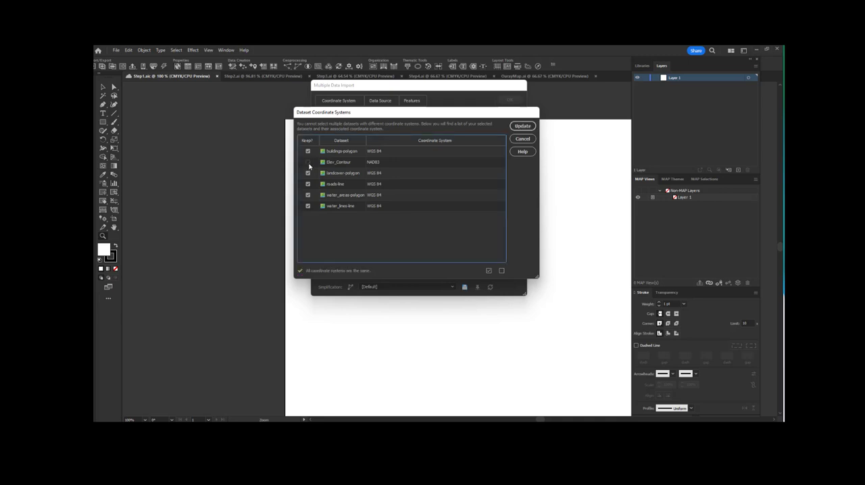
{"action": "left_click", "coordinate": [521, 127]}
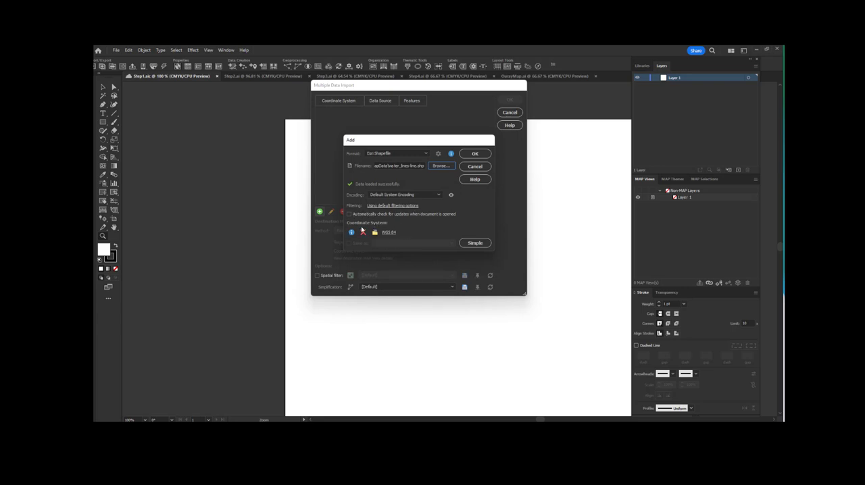
{"action": "left_click", "coordinate": [475, 153]}
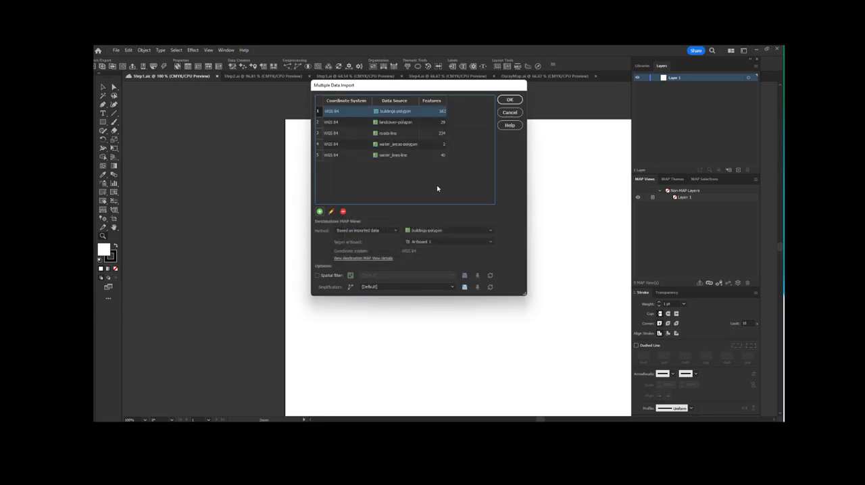
Step: Add Elev_Contour.shp from the MapData folder as a separate data source, using the auto detect format option
{"action": "left_click", "coordinate": [321, 212]}
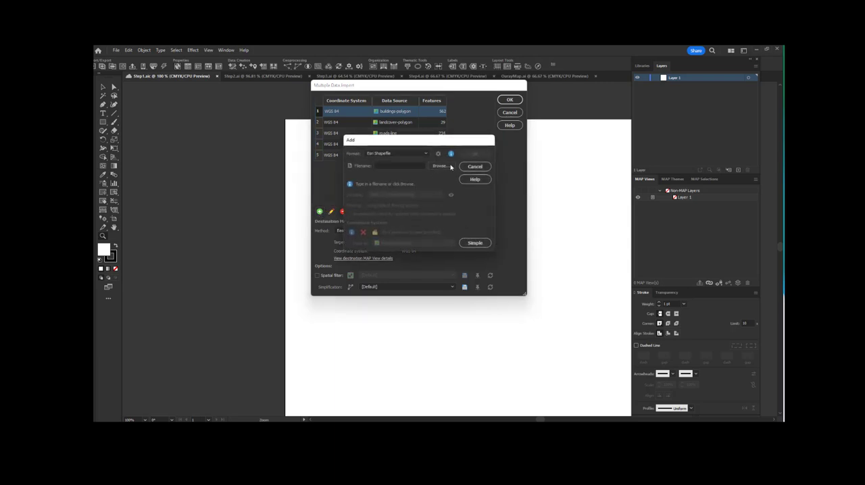
{"action": "left_click", "coordinate": [422, 153]}
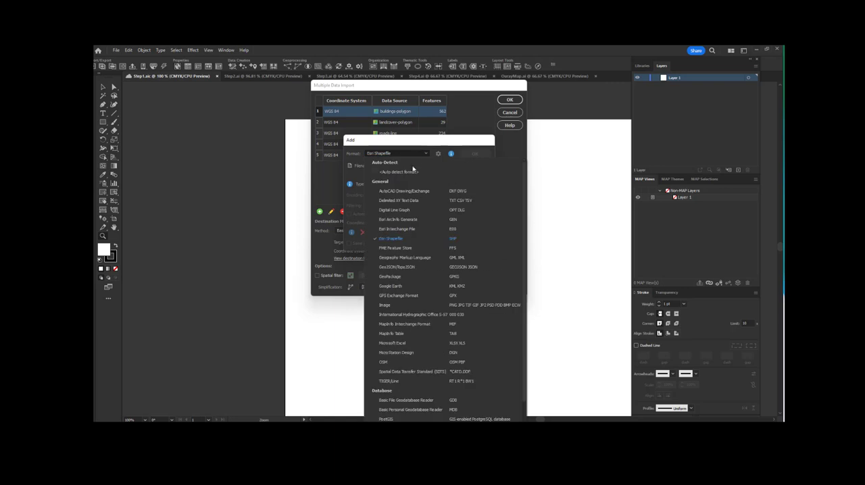
{"action": "left_click", "coordinate": [413, 173]}
{"action": "left_click", "coordinate": [442, 167]}
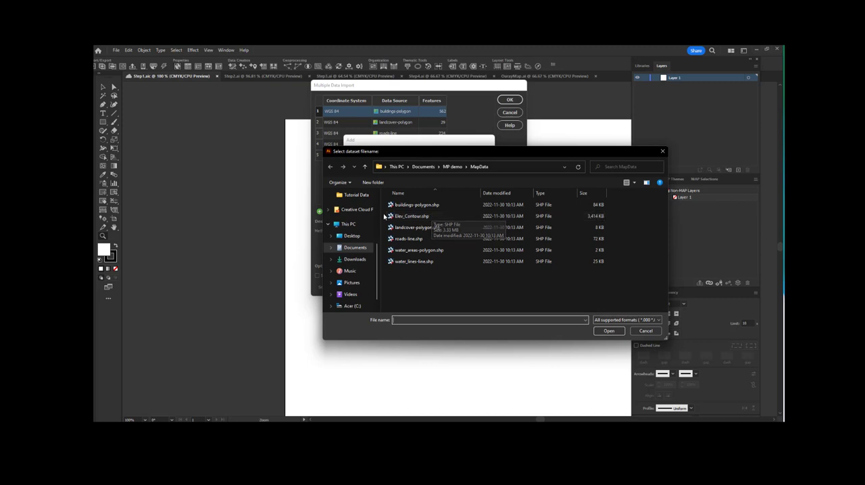
{"action": "left_click", "coordinate": [421, 217]}
{"action": "double_click", "coordinate": [453, 216]}
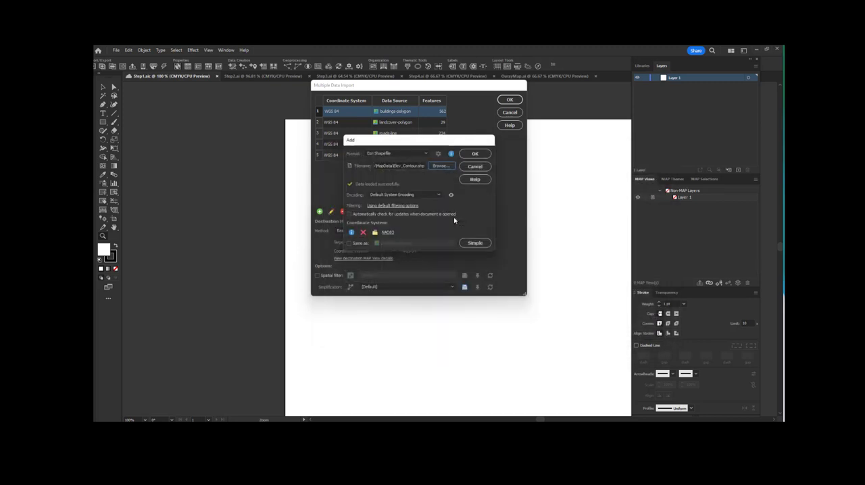
{"action": "left_click", "coordinate": [476, 155]}
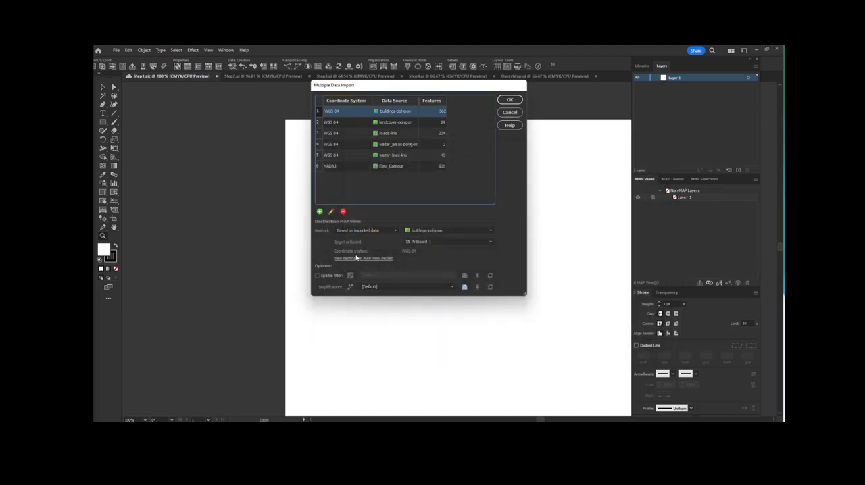
Step: Set the destination MAP View method to Create MAP View using editor and open its editor
{"action": "left_click", "coordinate": [375, 230]}
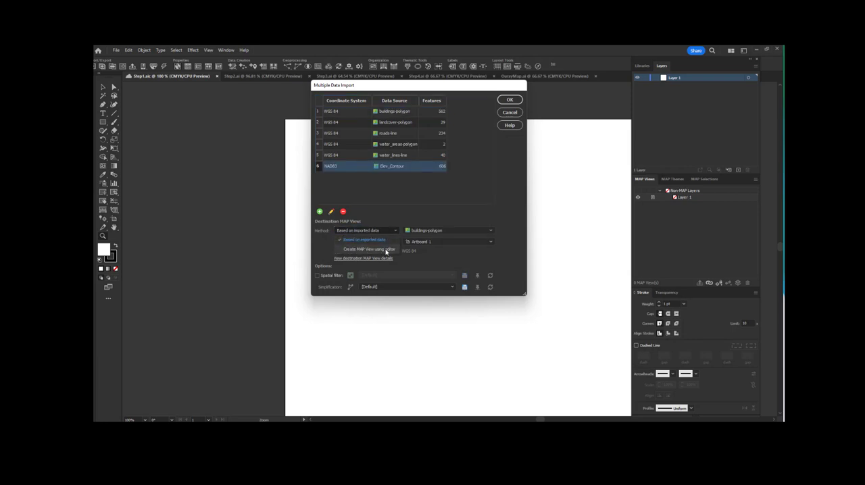
{"action": "left_click", "coordinate": [386, 250]}
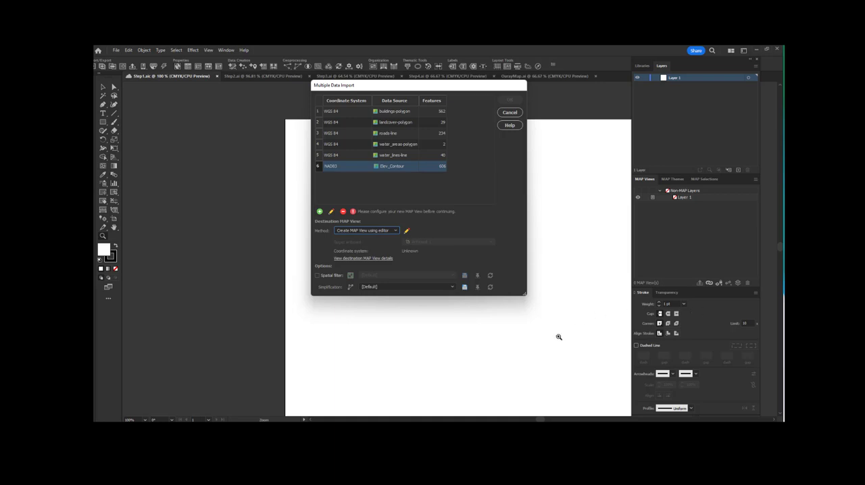
{"action": "left_click", "coordinate": [410, 231]}
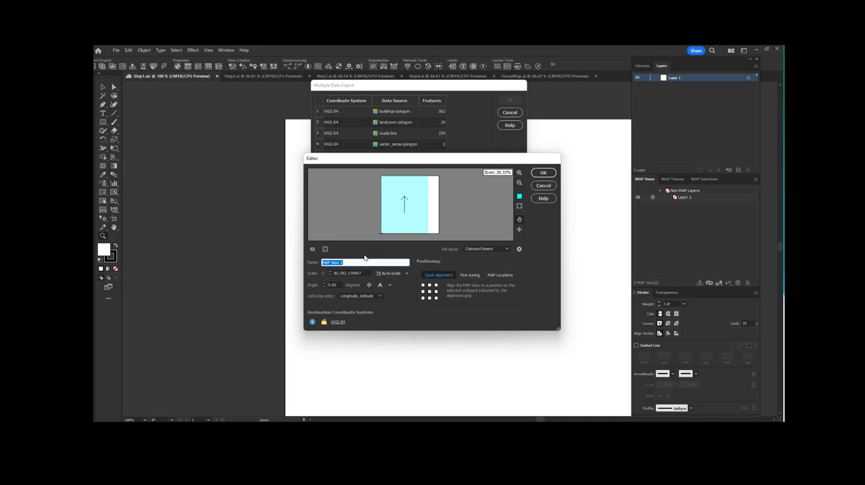
Step: Name the new MAP View Ouray
{"action": "type", "text": "aURAY"}
{"action": "key", "text": "BackSpace"}
{"action": "key", "text": "BackSpace"}
{"action": "key", "text": "BackSpace"}
{"action": "key", "text": "BackSpace"}
{"action": "key", "text": "Caps_Lock"}
{"action": "type", "text": "ura"}
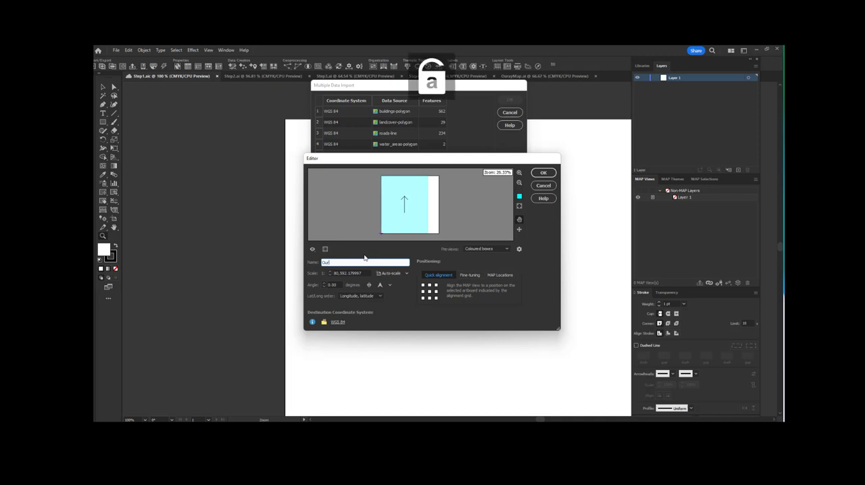
{"action": "type", "text": "y"}
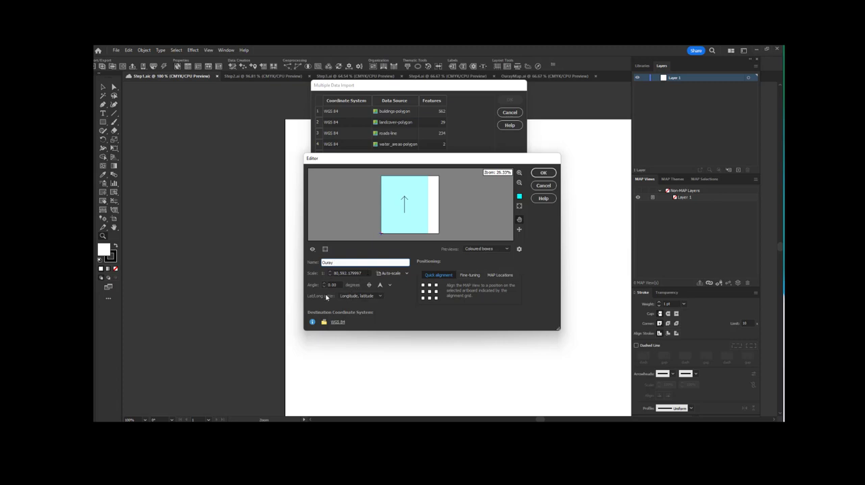
Step: Set the destination coordinate system to NAD83 / UTM zone 13N from the recently used coordinate systems
{"action": "left_click", "coordinate": [338, 323]}
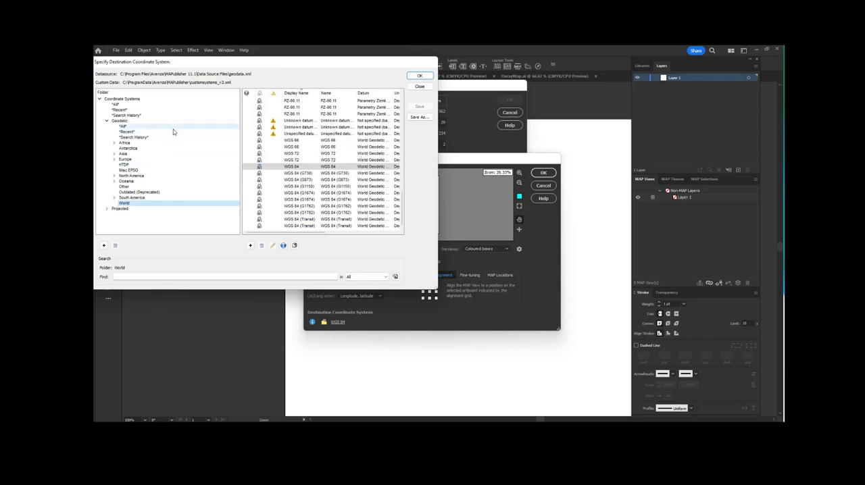
{"action": "left_click", "coordinate": [118, 111]}
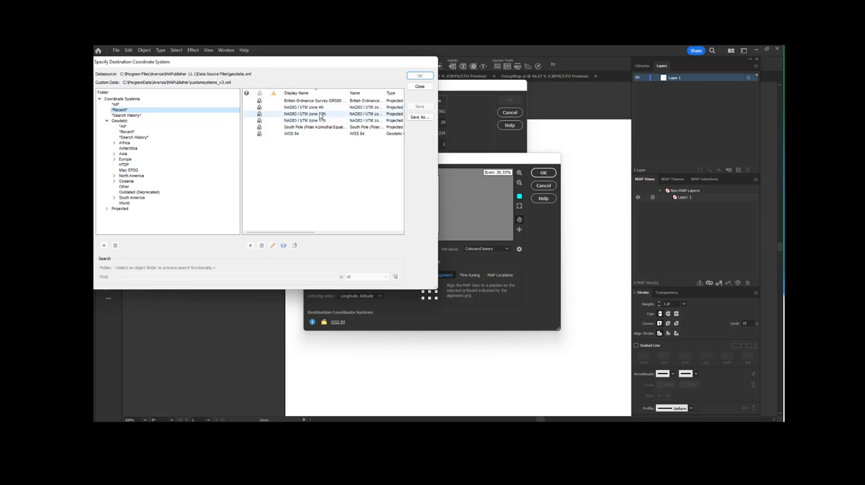
{"action": "left_click", "coordinate": [318, 114]}
{"action": "double_click", "coordinate": [319, 114]}
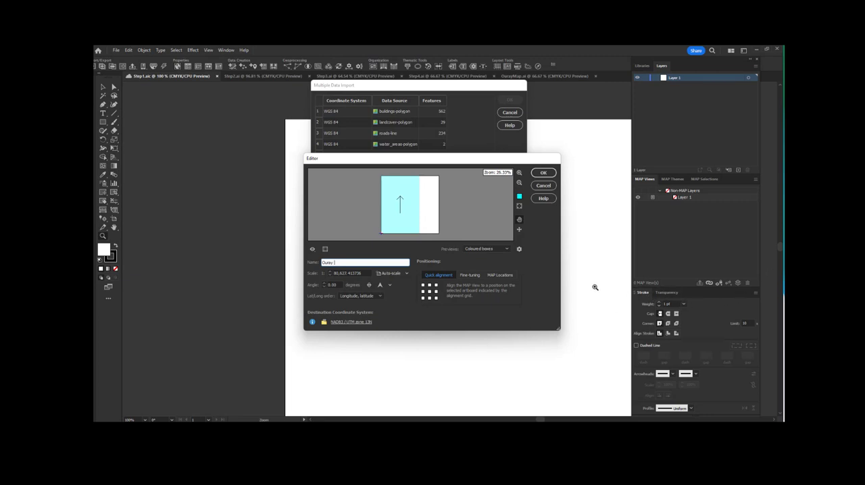
Step: Set the MAP View scale to 1:10,000, accept the editor settings and run the import of all listed datasets
{"action": "left_click_drag", "start_coordinate": [348, 273], "coordinate": [334, 273]}
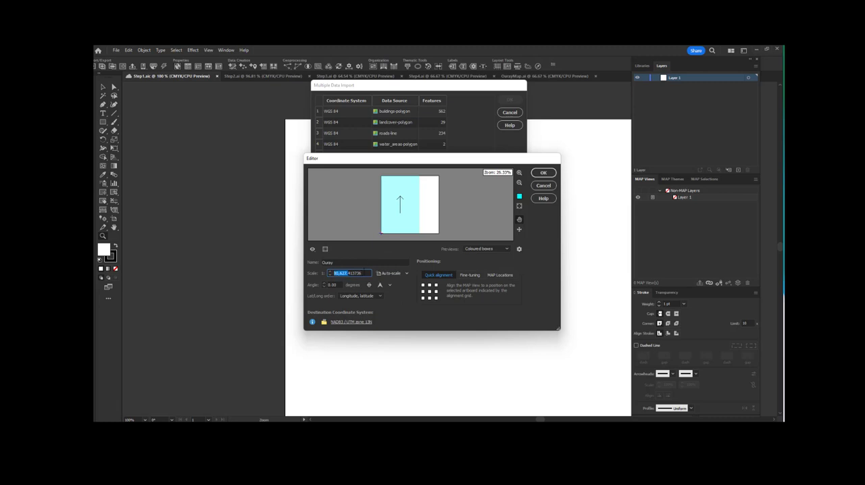
{"action": "triple_click", "coordinate": [364, 273]}
{"action": "type", "text": "10"}
{"action": "left_click", "coordinate": [551, 175]}
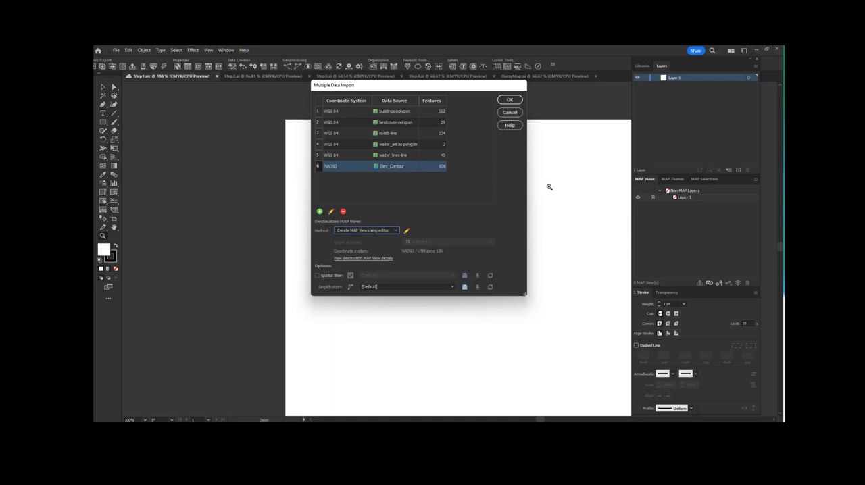
{"action": "left_click", "coordinate": [510, 99]}
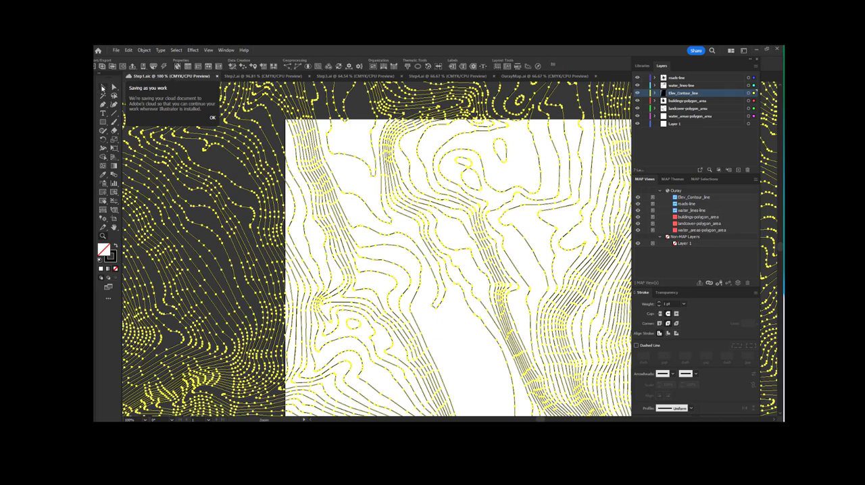
Step: Reposition the Ouray MAP View with lower-left X -1691 pt and lower-left Y 1869 pt, and leave the map data deselected
{"action": "left_click", "coordinate": [338, 168]}
{"action": "scroll", "coordinate": [546, 334], "scroll_direction": "down", "scroll_amount": 2}
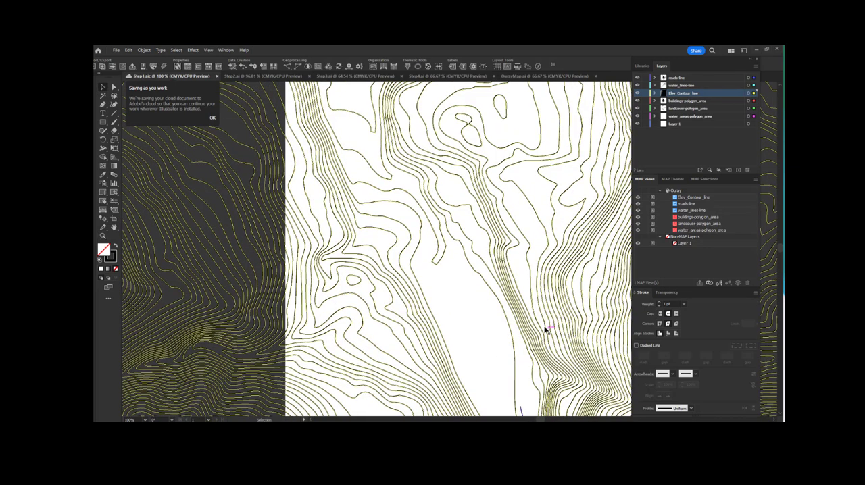
{"action": "scroll", "coordinate": [546, 329], "scroll_direction": "up", "scroll_amount": 2}
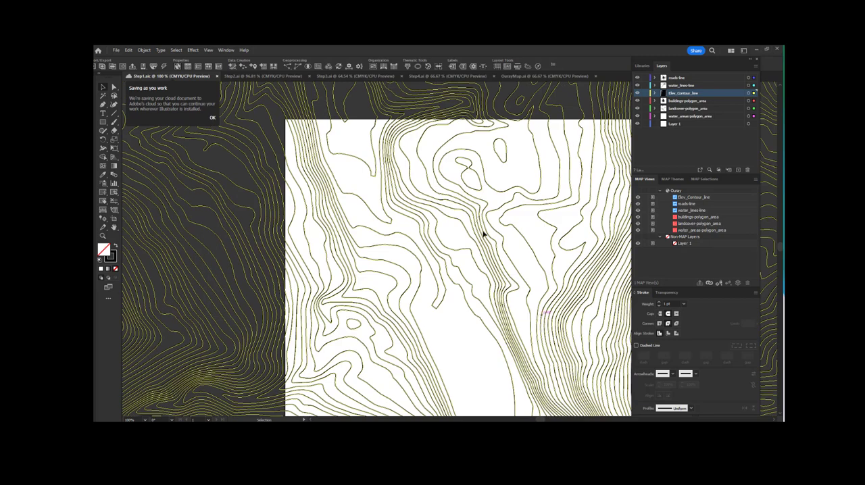
{"action": "left_click", "coordinate": [144, 419]}
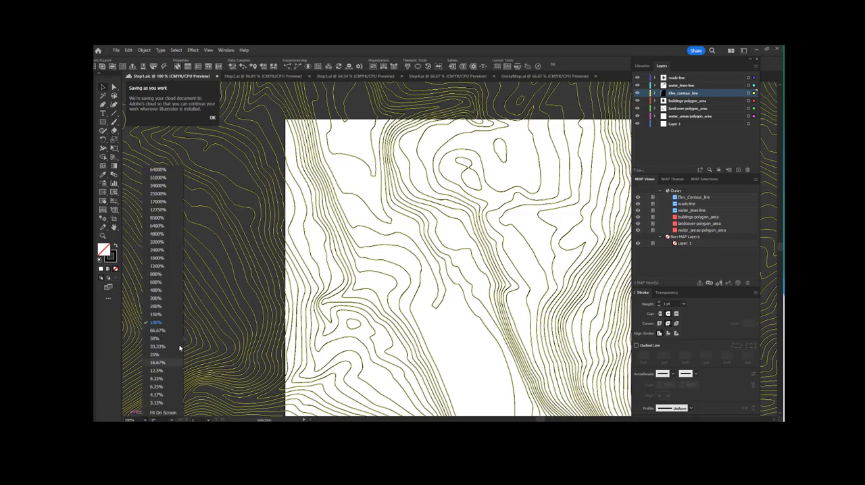
{"action": "left_click", "coordinate": [158, 363]}
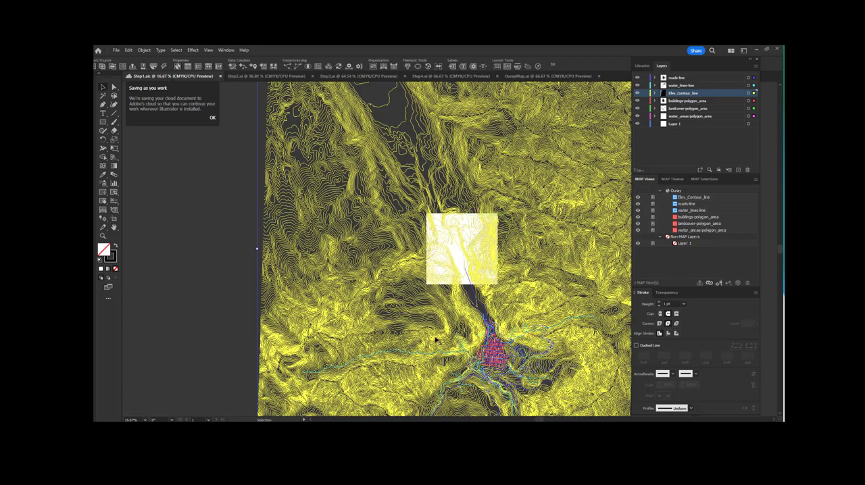
{"action": "left_click", "coordinate": [700, 282]}
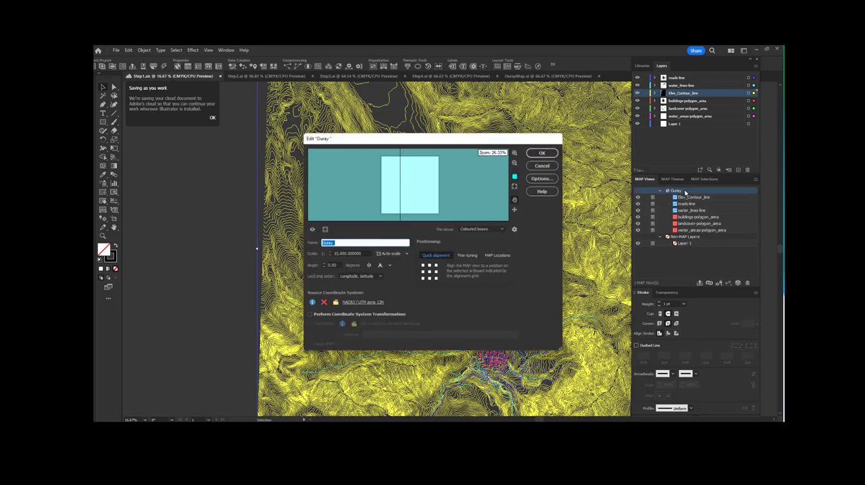
{"action": "type", "text": "-"}
{"action": "type", "text": "189"}
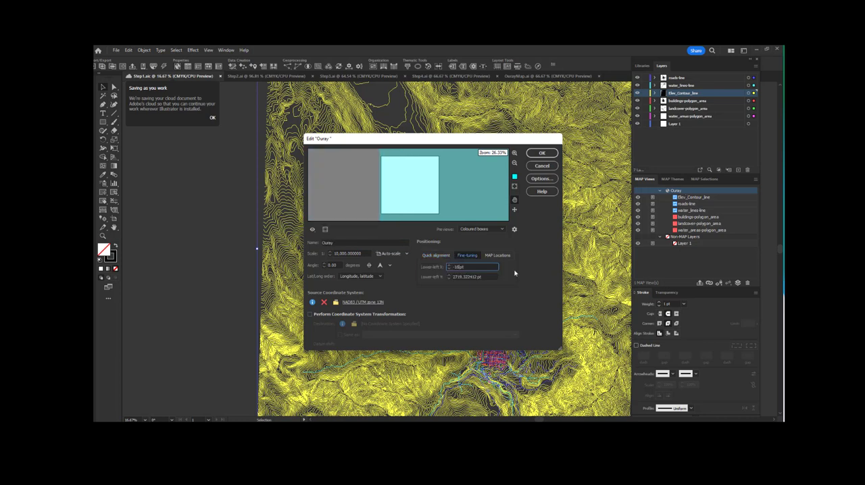
{"action": "type", "text": "1"}
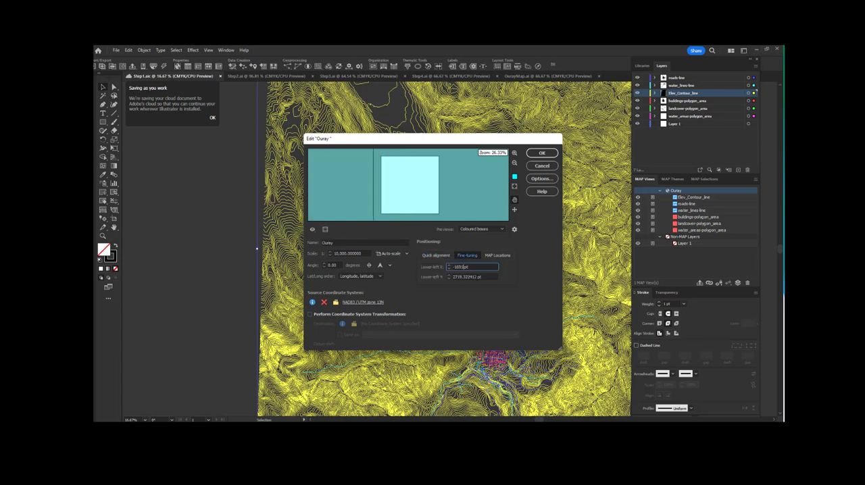
{"action": "key", "text": "Tab"}
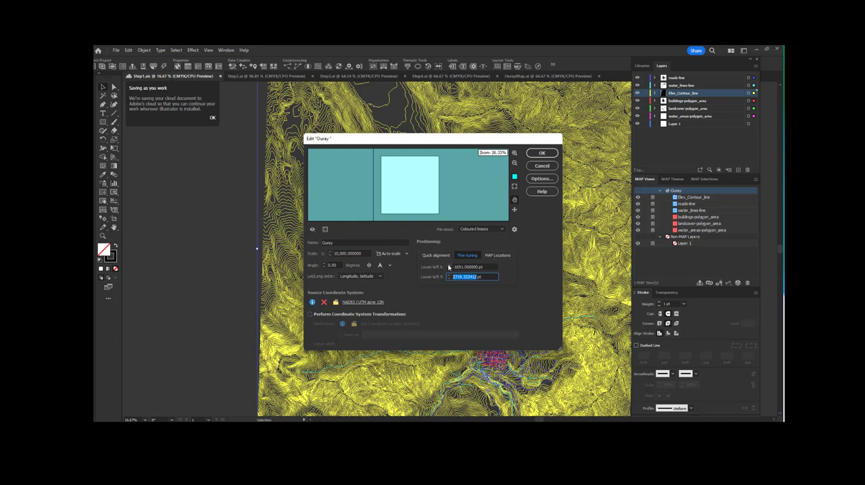
{"action": "type", "text": "1869"}
{"action": "left_click", "coordinate": [541, 153]}
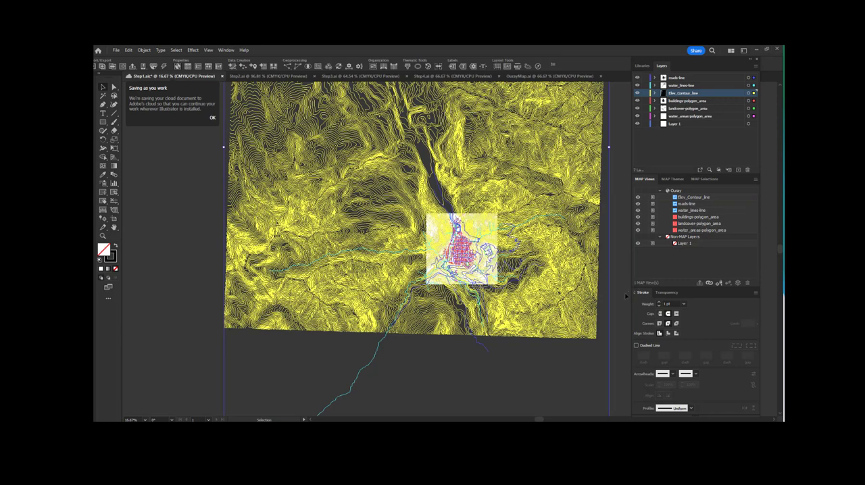
{"action": "left_click", "coordinate": [625, 296]}
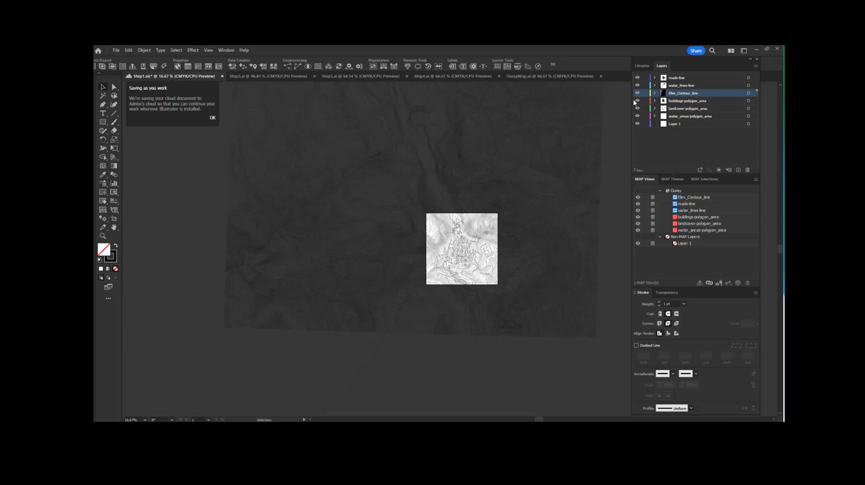
Step: Hide the Elev_Contour_line layer to expose the roads, buildings and water lines on the artboard
{"action": "key", "text": "z"}
{"action": "left_click", "coordinate": [490, 264]}
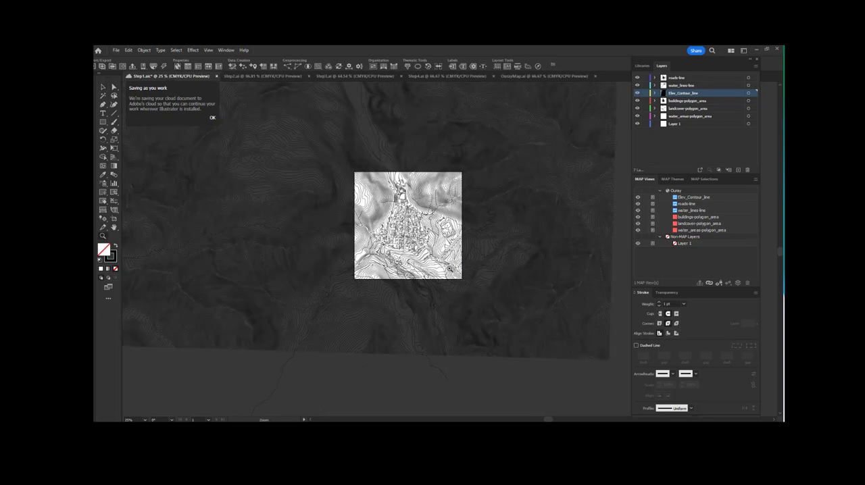
{"action": "left_click", "coordinate": [410, 244]}
{"action": "left_click", "coordinate": [461, 199]}
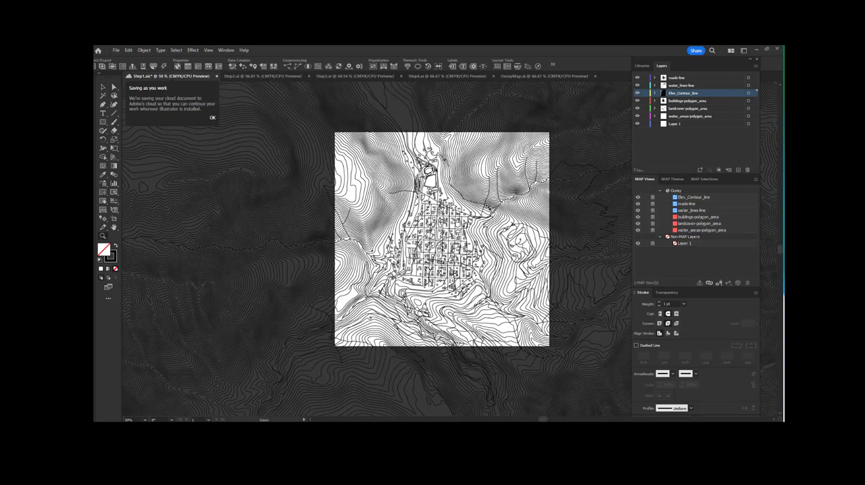
{"action": "left_click", "coordinate": [593, 232]}
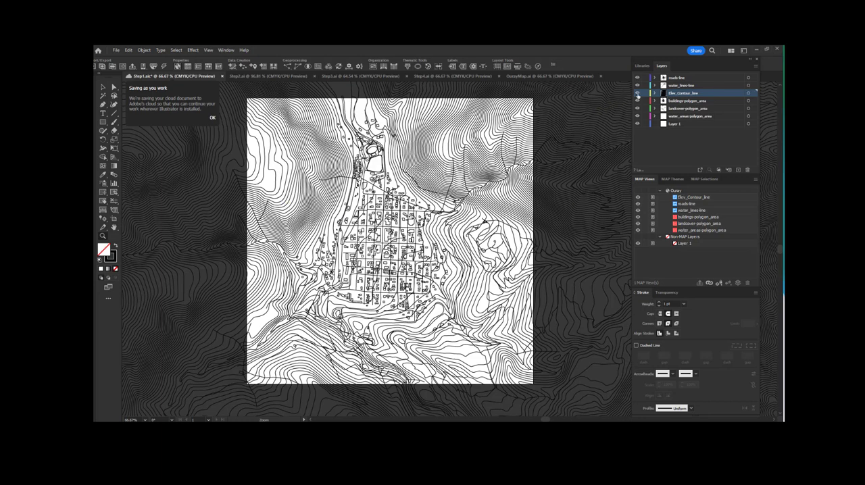
{"action": "left_click", "coordinate": [637, 94]}
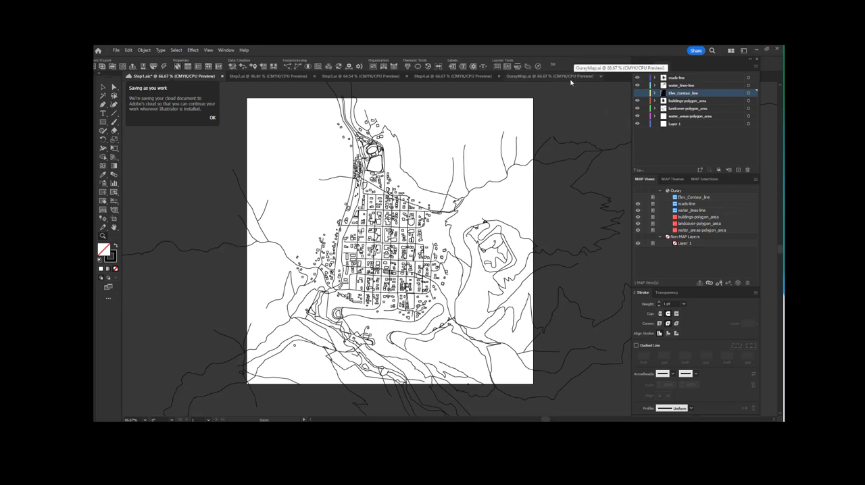
Step: Crop the map data to the artboard bounds with the rectangular MAP Vector Crop tool and show the Elev_Contour_line layer again
{"action": "left_click", "coordinate": [114, 185]}
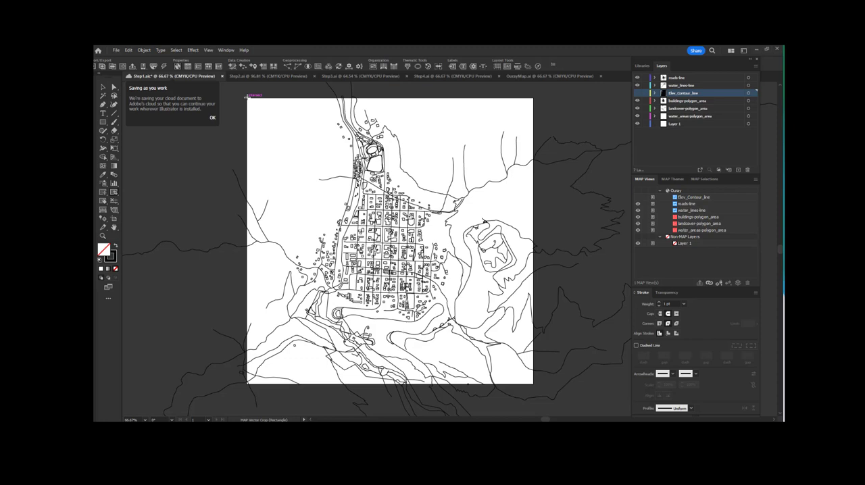
{"action": "left_click_drag", "start_coordinate": [247, 97], "coordinate": [533, 383]}
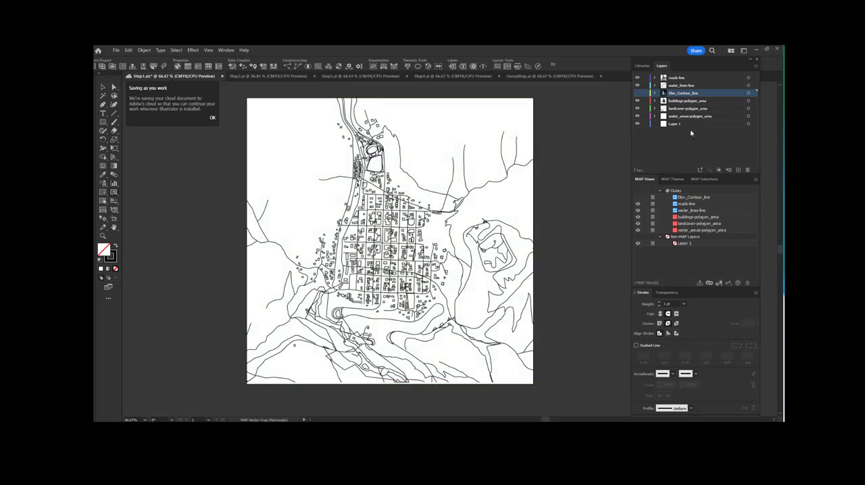
{"action": "left_click", "coordinate": [637, 93]}
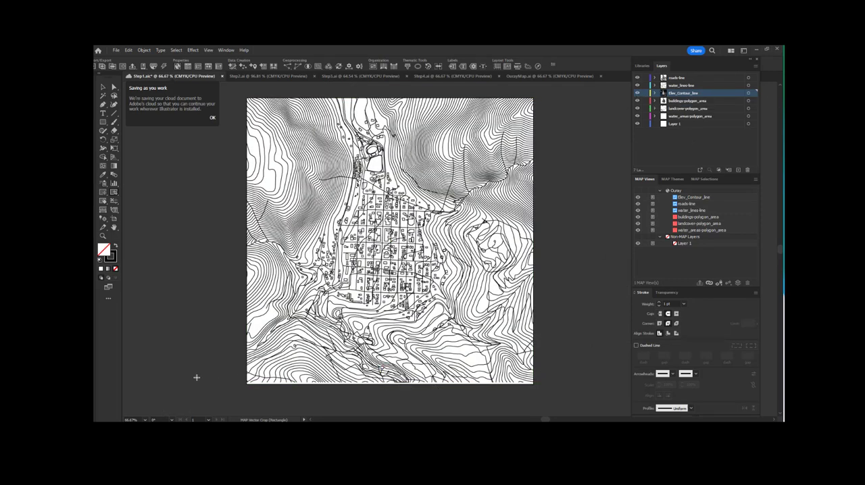
{"action": "scroll", "coordinate": [194, 244], "scroll_direction": "up", "scroll_amount": 1}
{"action": "scroll", "coordinate": [194, 245], "scroll_direction": "down", "scroll_amount": 1}
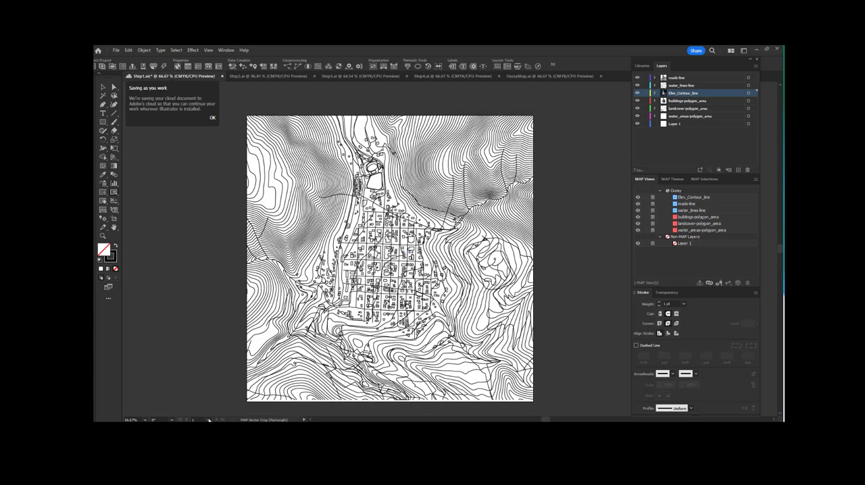
Step: Look over the landcover-polygon_area, buildings-polygon_area and roads-line layers of the Ouray MAP View
{"action": "left_click", "coordinate": [103, 87]}
{"action": "left_click", "coordinate": [682, 223]}
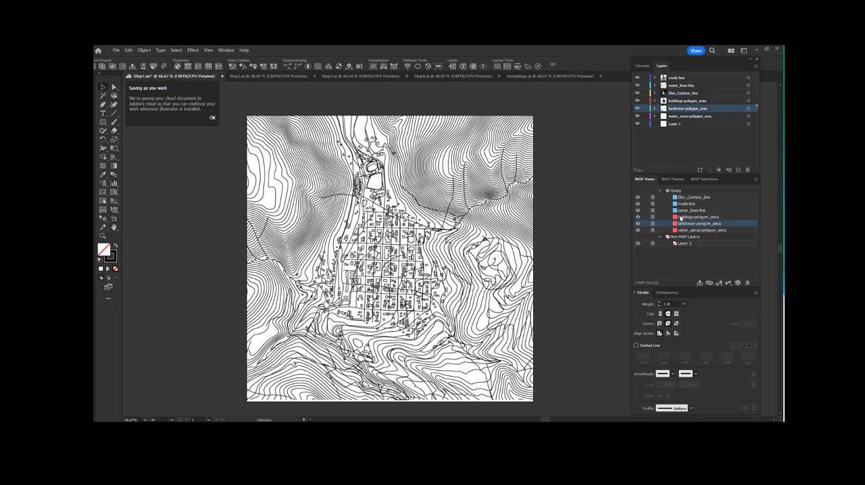
{"action": "left_click", "coordinate": [682, 216]}
{"action": "left_click", "coordinate": [684, 204]}
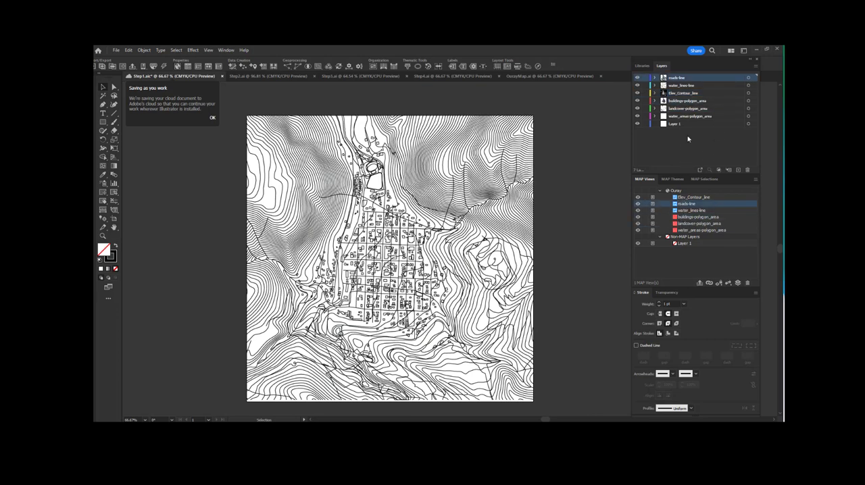
Step: Switch to the Step2.ai document and display it at 66.67% zoom
{"action": "left_click", "coordinate": [265, 75]}
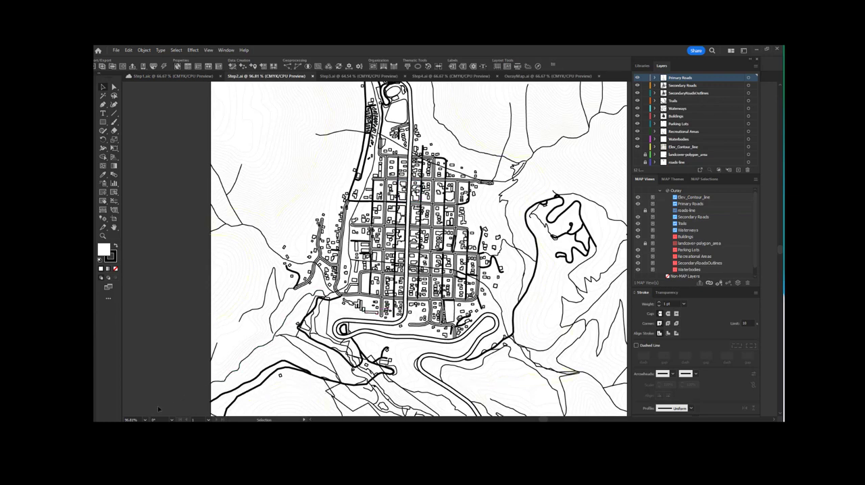
{"action": "left_click", "coordinate": [135, 419]}
{"action": "left_click", "coordinate": [157, 330]}
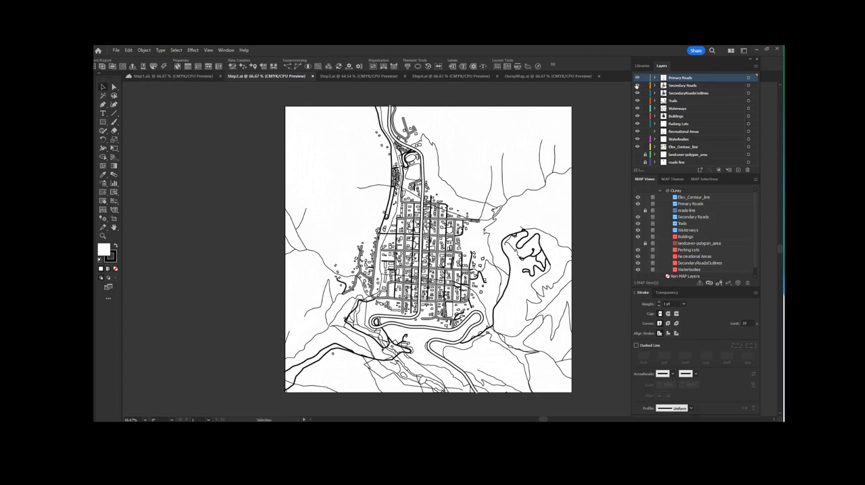
Step: Inspect the contents of the Elev_Contour_line layer and check the hidden landcover-polygon_area and roads-line layers
{"action": "left_click", "coordinate": [653, 147]}
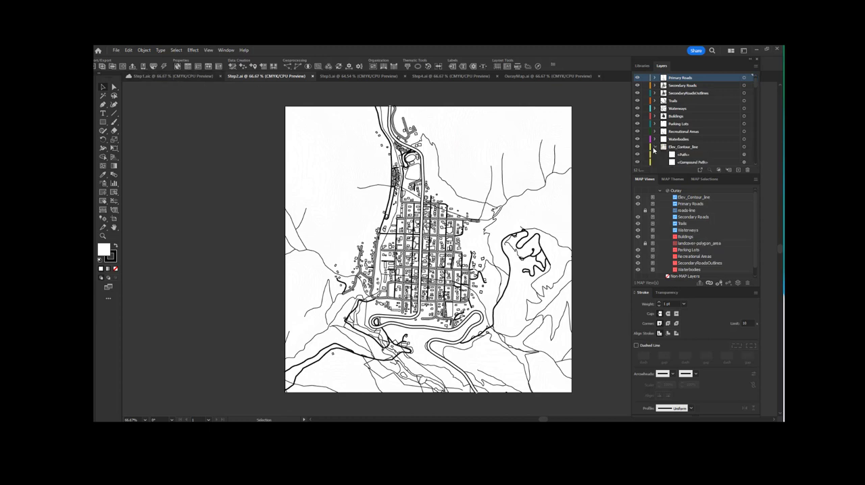
{"action": "left_click", "coordinate": [653, 147]}
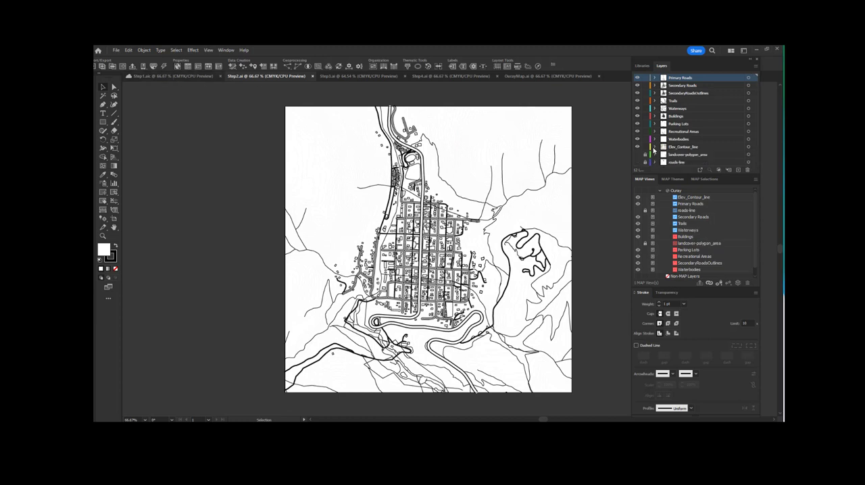
{"action": "left_click", "coordinate": [637, 155]}
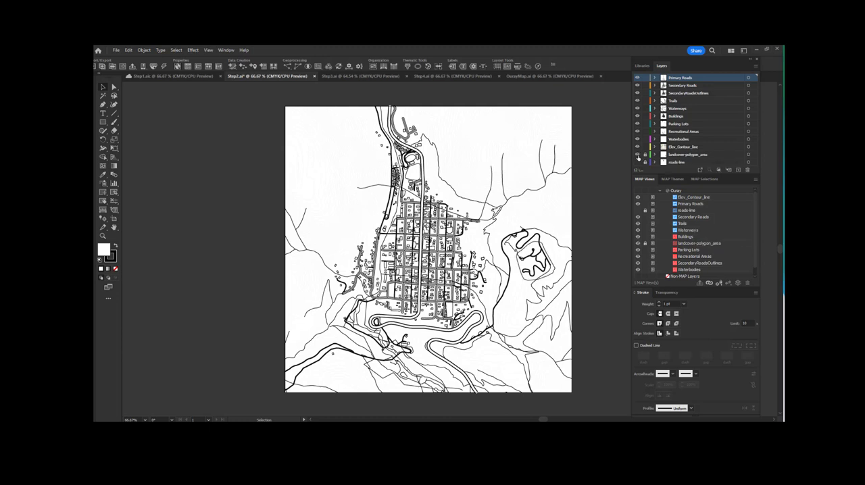
{"action": "left_click", "coordinate": [638, 163]}
Step: Open the MAP Attributes table of the Secondary Roads layer and look through its road records
{"action": "left_click", "coordinate": [687, 93]}
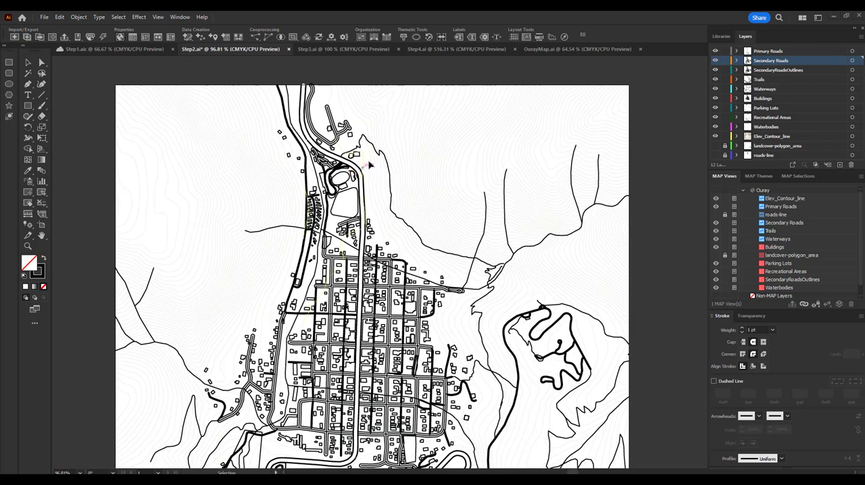
{"action": "left_click", "coordinate": [133, 38]}
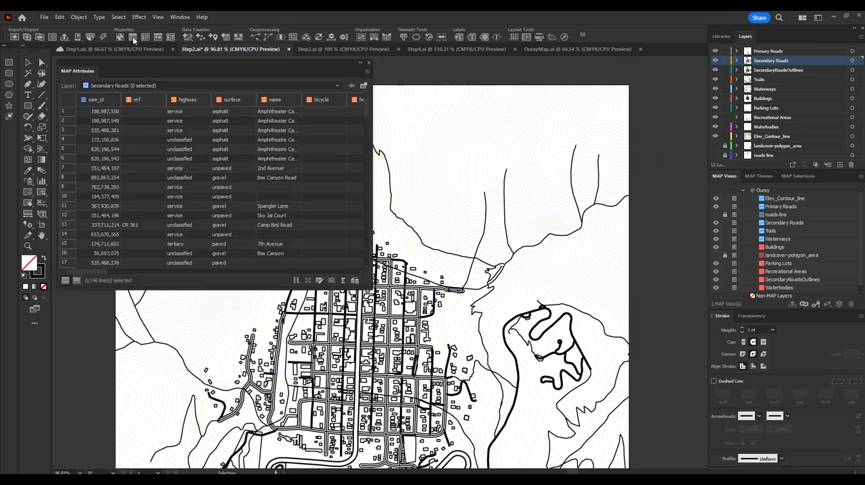
{"action": "scroll", "coordinate": [202, 202], "scroll_direction": "down", "scroll_amount": 7}
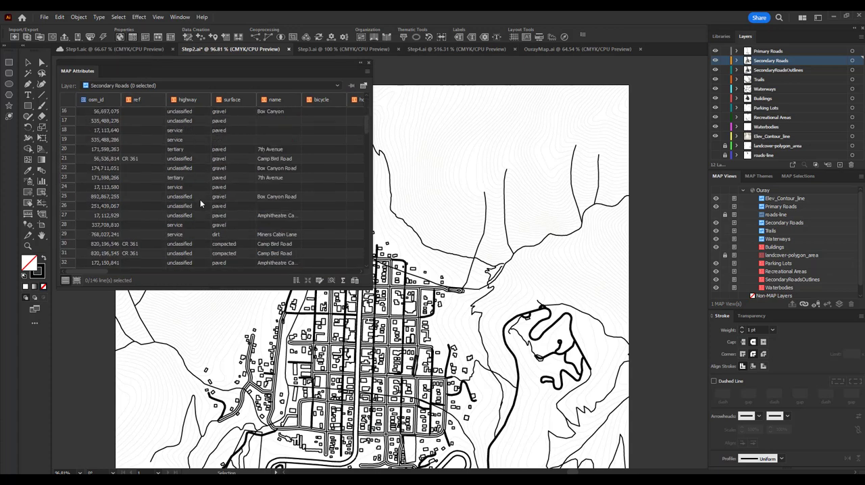
{"action": "scroll", "coordinate": [201, 204], "scroll_direction": "up", "scroll_amount": 7}
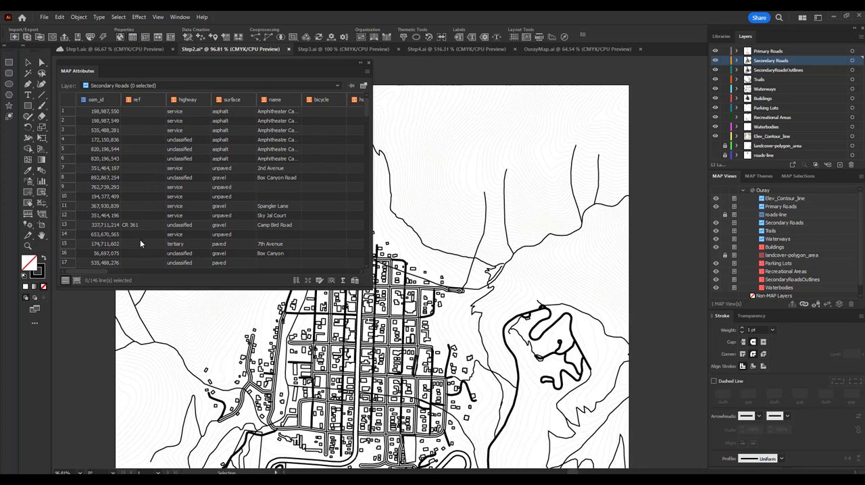
Step: Select all art on the Secondary Roads layer and review only the selected records in the MAP Attributes table
{"action": "left_click", "coordinate": [852, 61]}
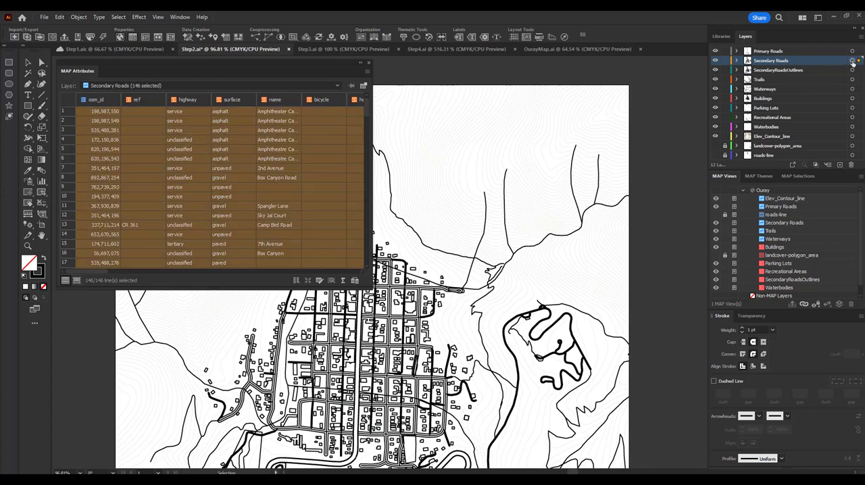
{"action": "left_click", "coordinate": [77, 280]}
{"action": "scroll", "coordinate": [184, 240], "scroll_direction": "down", "scroll_amount": 5}
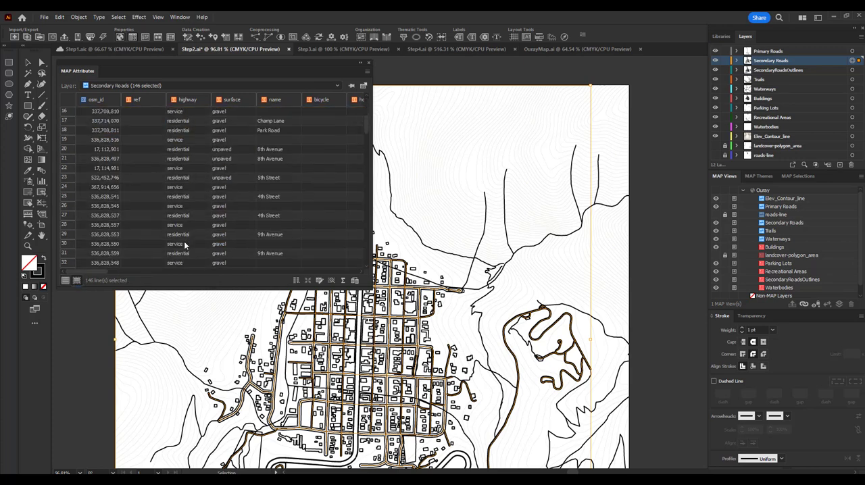
{"action": "scroll", "coordinate": [186, 246], "scroll_direction": "up", "scroll_amount": 5}
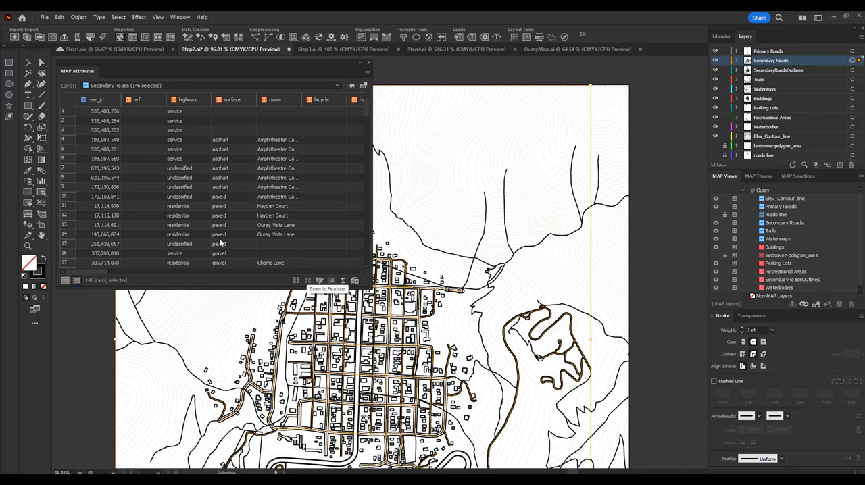
Step: Zoom the map to the feature of the second Hayden Court record, osm_id 17,115,178
{"action": "left_click", "coordinate": [98, 218]}
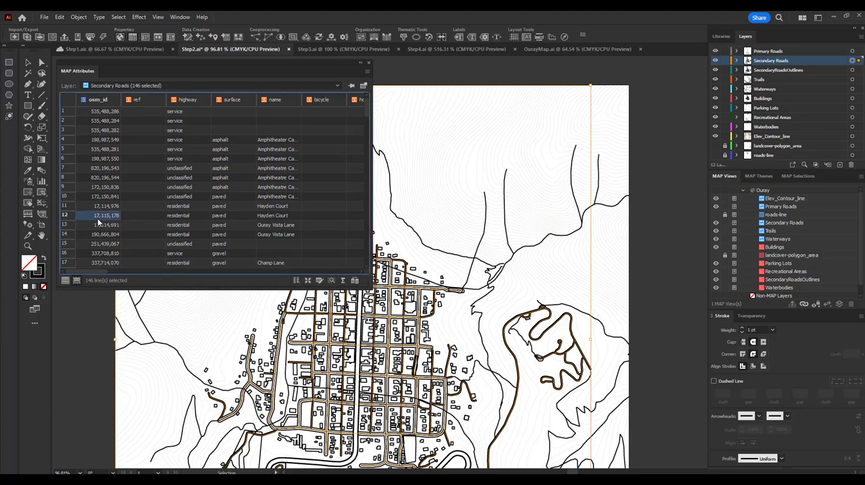
{"action": "left_click", "coordinate": [66, 216]}
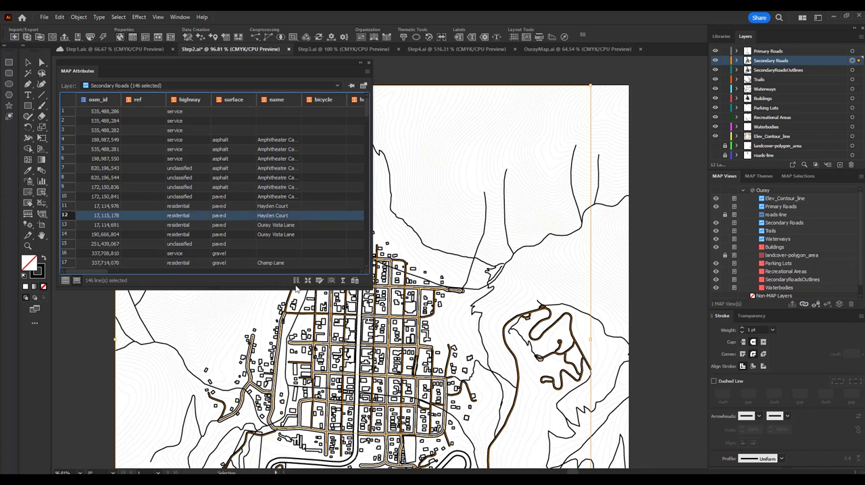
{"action": "left_click", "coordinate": [308, 281]}
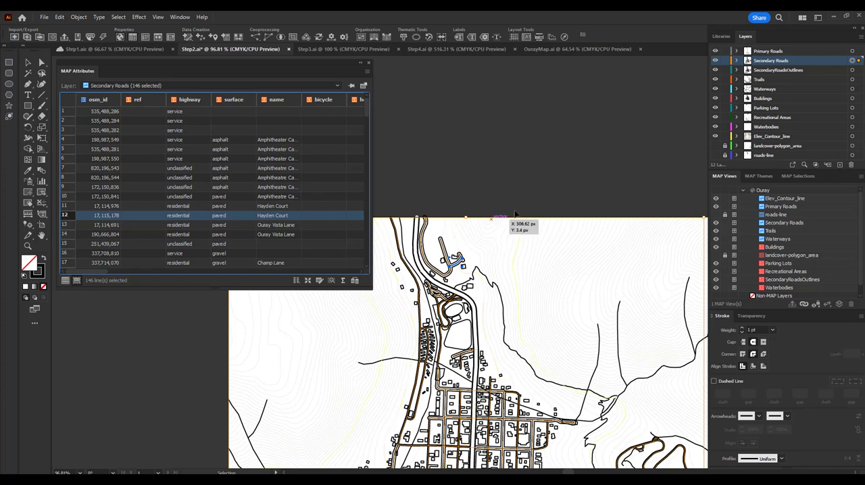
Step: Deselect the roads, show all records of the Secondary Roads layer in MAP Attributes and look through the table
{"action": "left_click", "coordinate": [673, 152]}
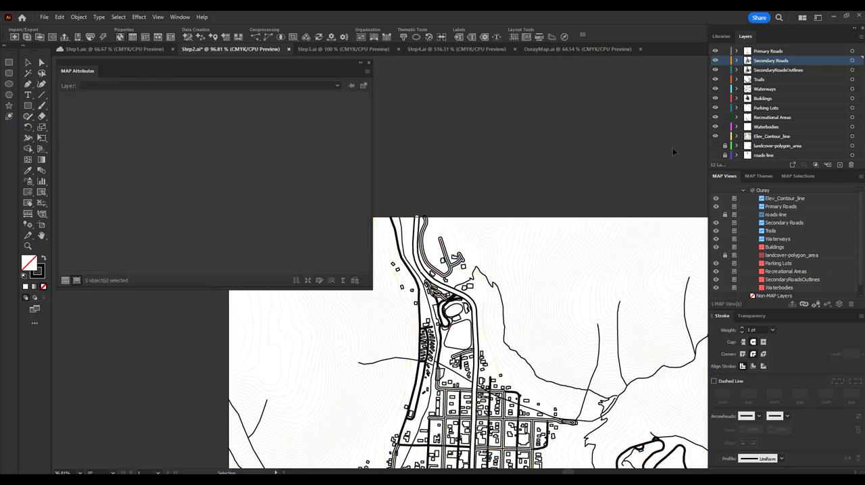
{"action": "left_click", "coordinate": [65, 281]}
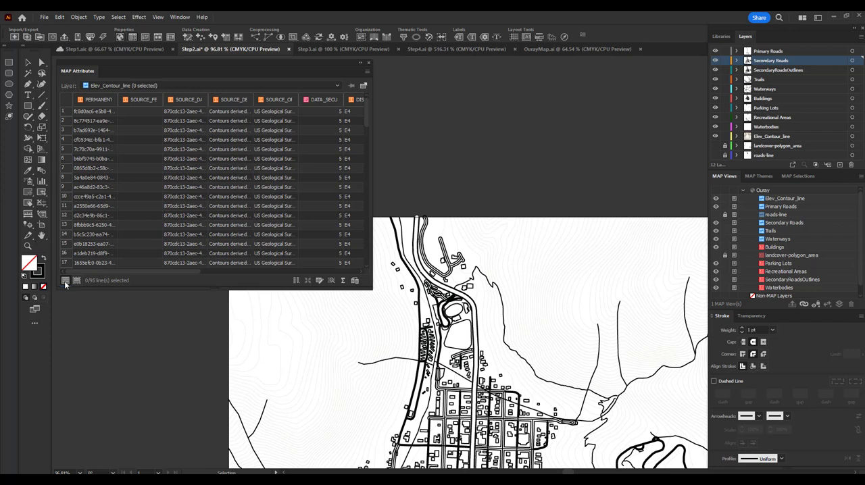
{"action": "left_click", "coordinate": [157, 85]}
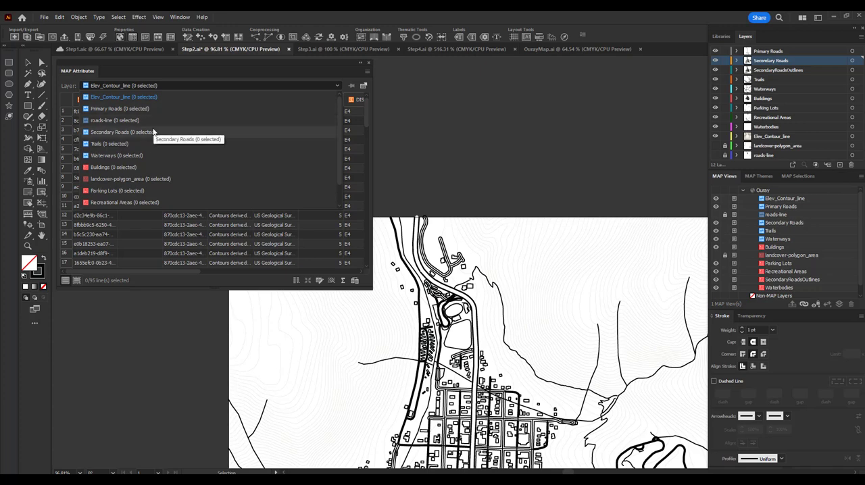
{"action": "left_click", "coordinate": [154, 132]}
{"action": "scroll", "coordinate": [545, 252], "scroll_direction": "down", "scroll_amount": 3}
{"action": "scroll", "coordinate": [549, 268], "scroll_direction": "down", "scroll_amount": 5}
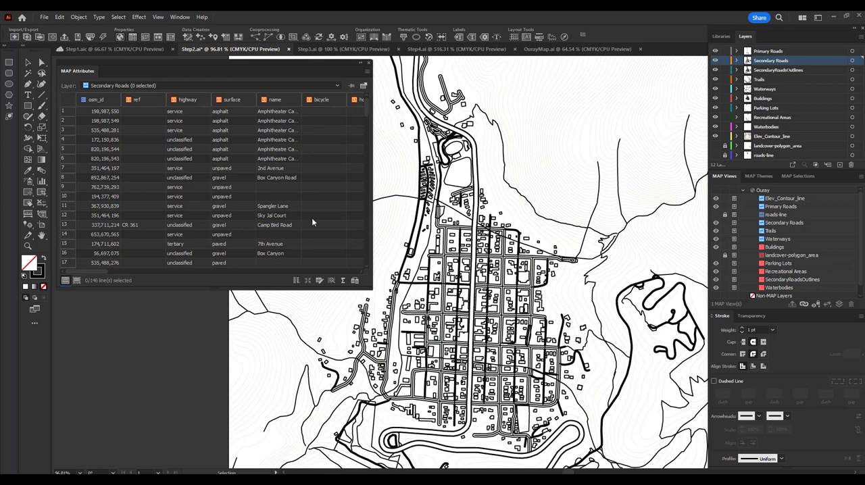
{"action": "scroll", "coordinate": [113, 147], "scroll_direction": "down", "scroll_amount": 6}
{"action": "scroll", "coordinate": [130, 184], "scroll_direction": "up", "scroll_amount": 6}
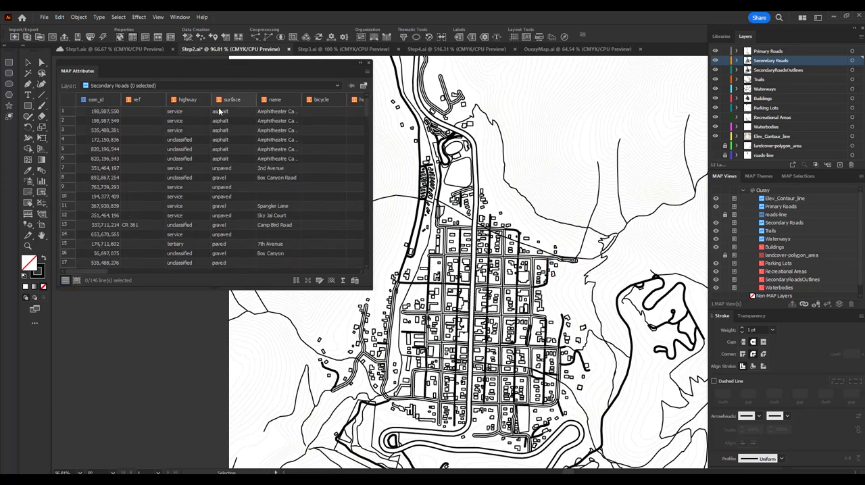
{"action": "scroll", "coordinate": [221, 118], "scroll_direction": "down", "scroll_amount": 6}
{"action": "scroll", "coordinate": [222, 123], "scroll_direction": "up", "scroll_amount": 6}
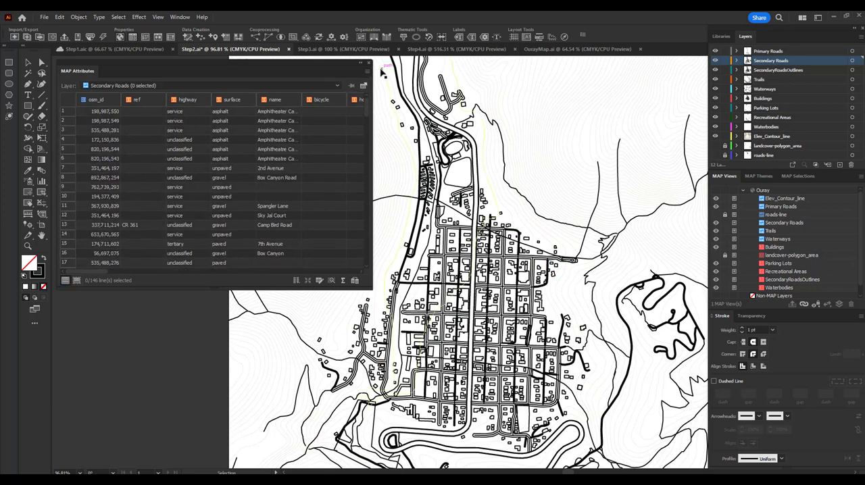
Step: Open the Secondary Roads schema for editing and examine the name, type and decimals of the BufferWidth attribute
{"action": "left_click", "coordinate": [363, 83]}
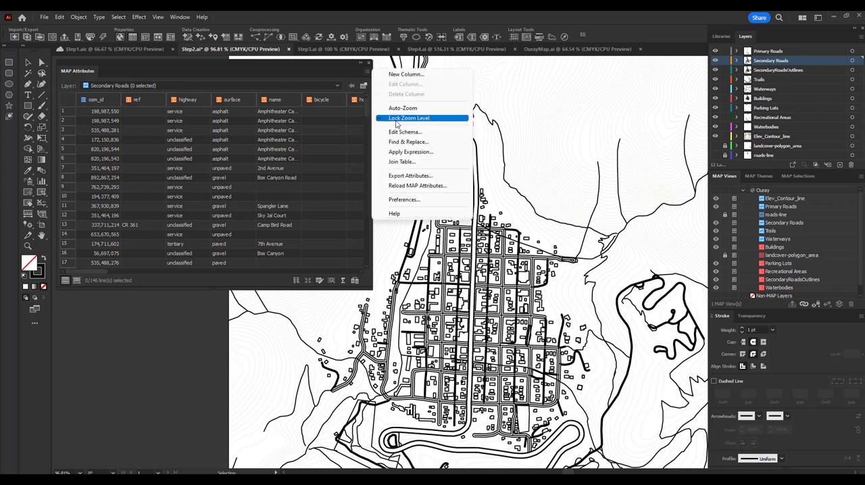
{"action": "left_click", "coordinate": [402, 132]}
{"action": "scroll", "coordinate": [306, 142], "scroll_direction": "down", "scroll_amount": 10}
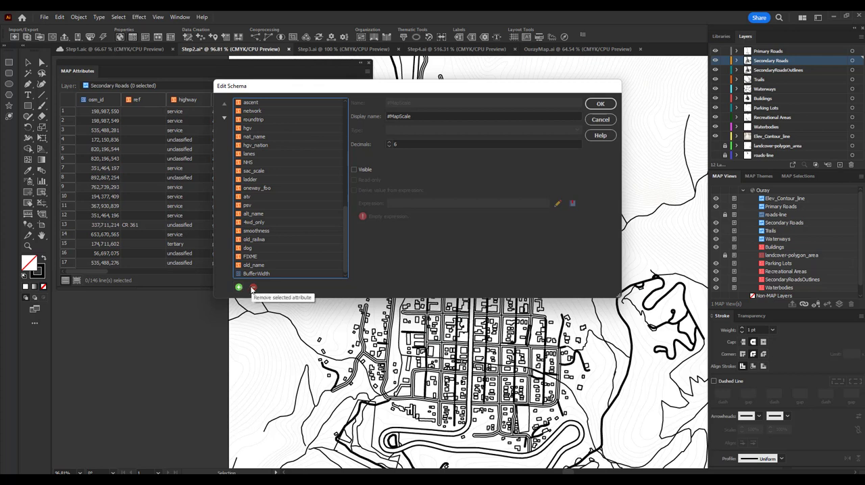
{"action": "scroll", "coordinate": [284, 237], "scroll_direction": "up", "scroll_amount": 10}
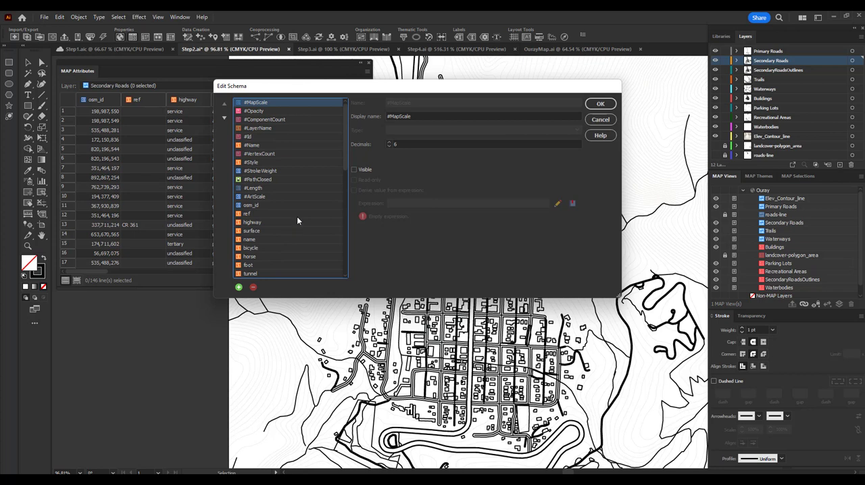
{"action": "scroll", "coordinate": [288, 228], "scroll_direction": "down", "scroll_amount": 10}
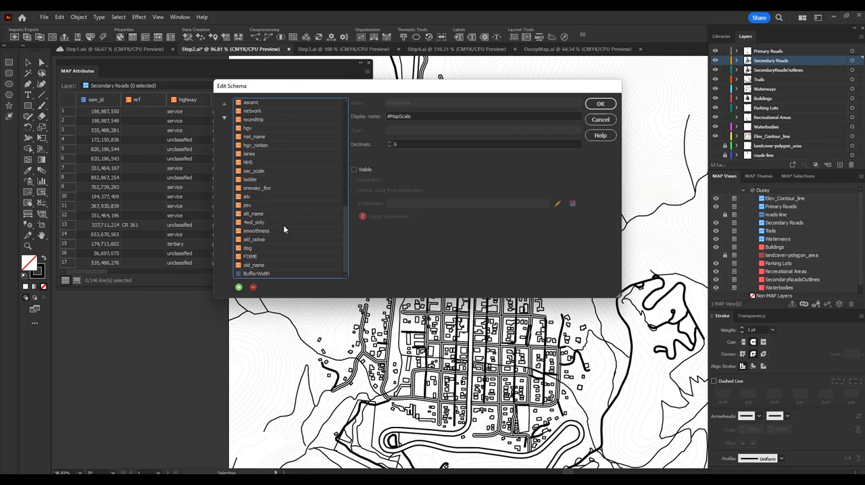
{"action": "left_click", "coordinate": [277, 274]}
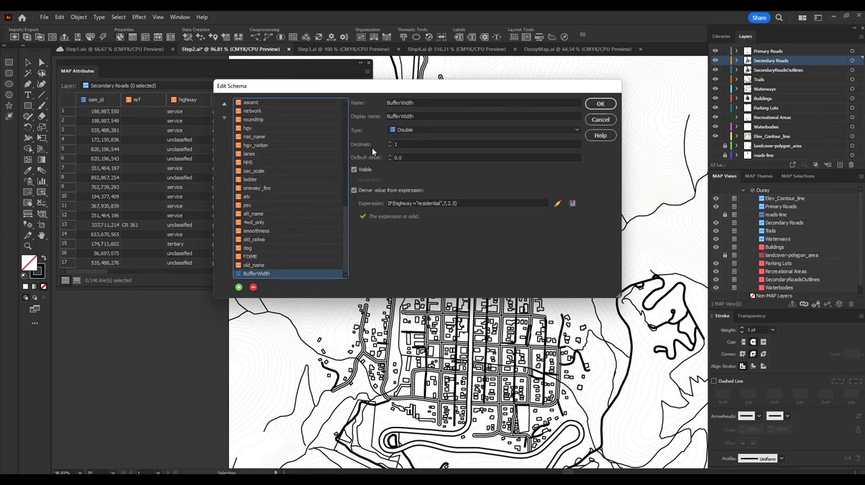
{"action": "left_click", "coordinate": [425, 102]}
{"action": "double_click", "coordinate": [431, 102]}
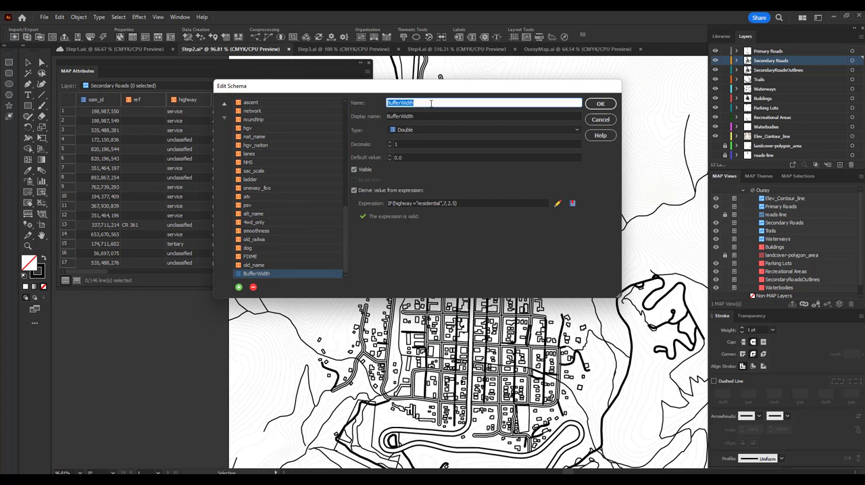
{"action": "left_click", "coordinate": [405, 148]}
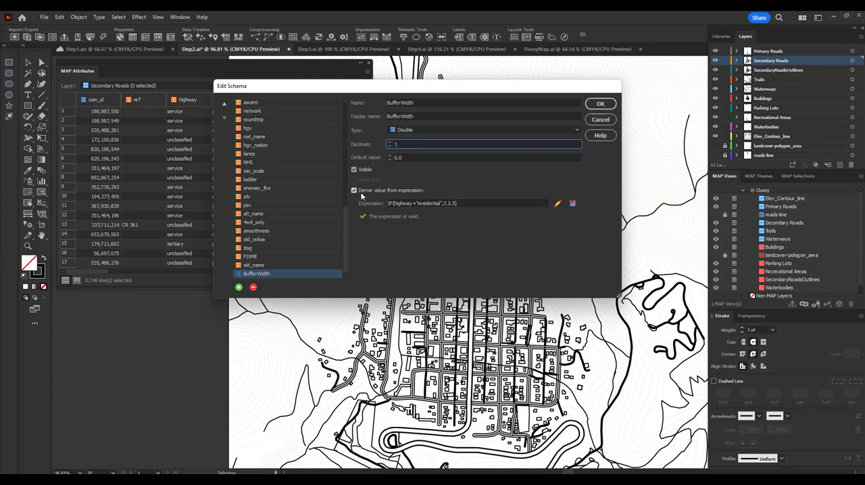
Step: Review the BufferWidth expression in the Expression Builder, close the schema and check the BufferWidth column in the attribute table
{"action": "left_click", "coordinate": [557, 203]}
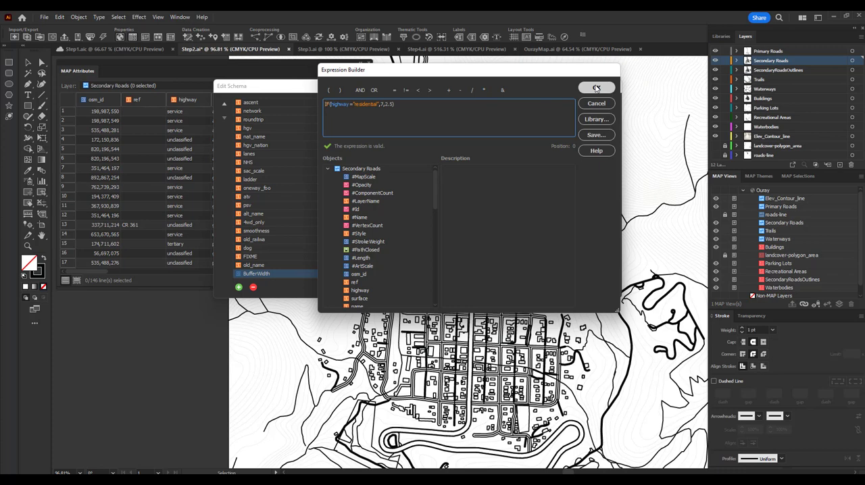
{"action": "left_click", "coordinate": [596, 88]}
{"action": "left_click", "coordinate": [600, 105]}
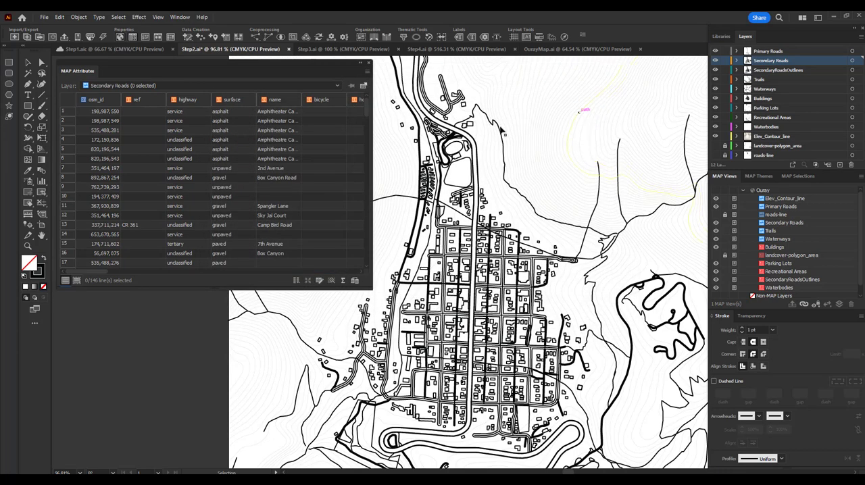
{"action": "left_click_drag", "start_coordinate": [96, 271], "coordinate": [364, 267]}
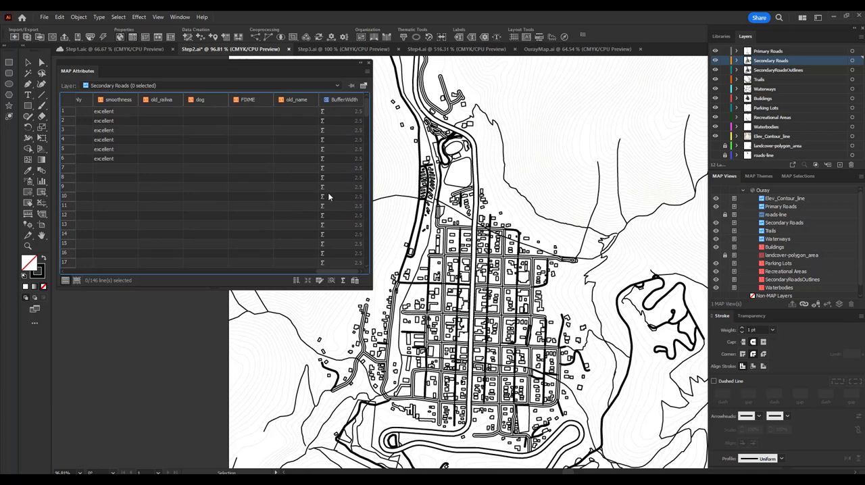
{"action": "left_click_drag", "start_coordinate": [331, 272], "coordinate": [73, 282]}
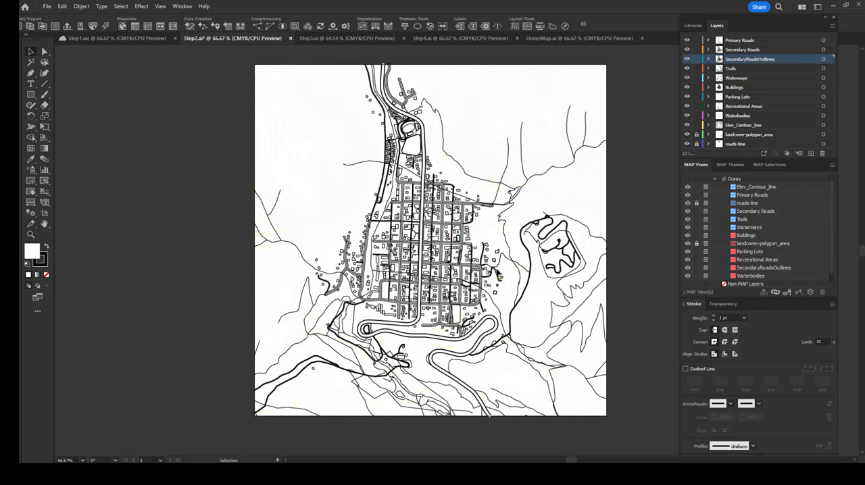
Step: Bring up MAP Themes and look over the list of available MAPublisher panels
{"action": "left_click", "coordinate": [731, 164]}
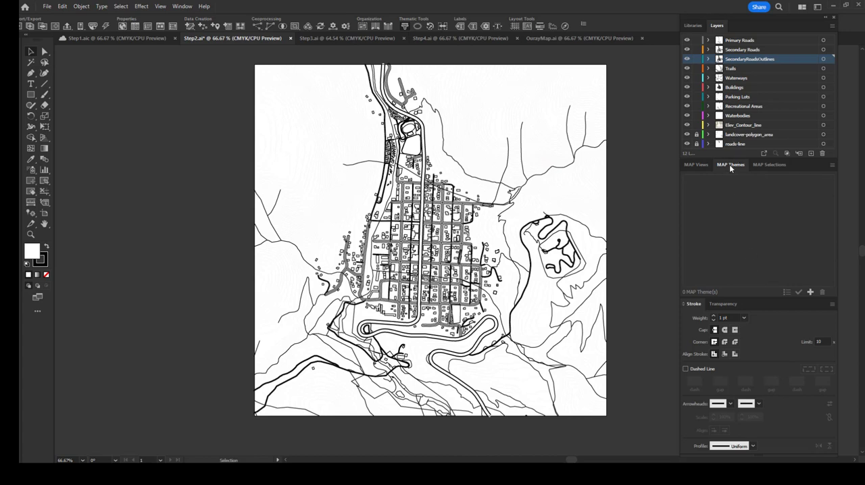
{"action": "left_click", "coordinate": [160, 6]}
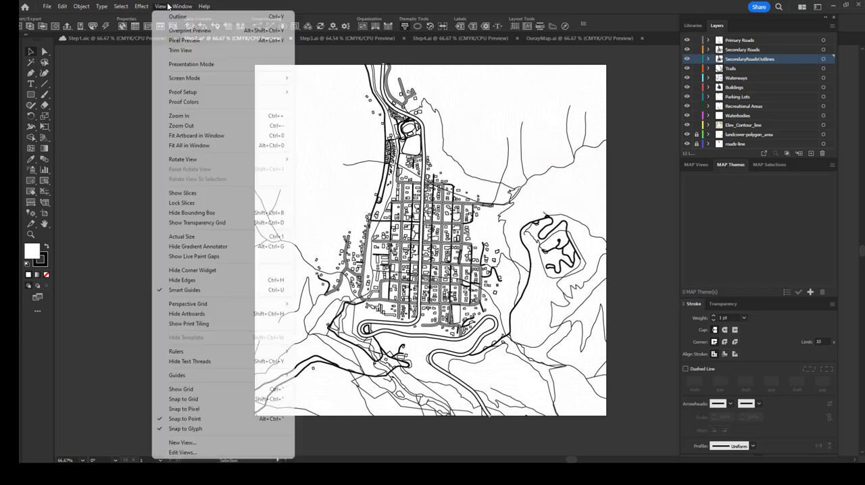
{"action": "mouse_move", "coordinate": [175, 5]}
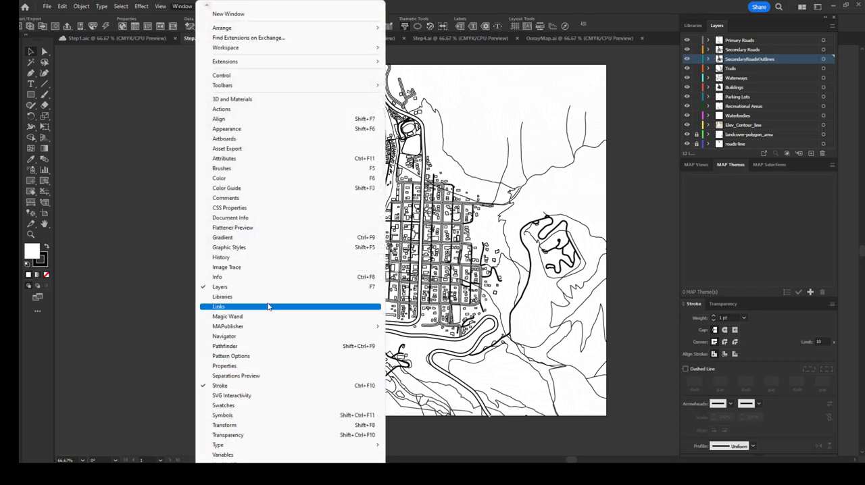
{"action": "mouse_move", "coordinate": [266, 331]}
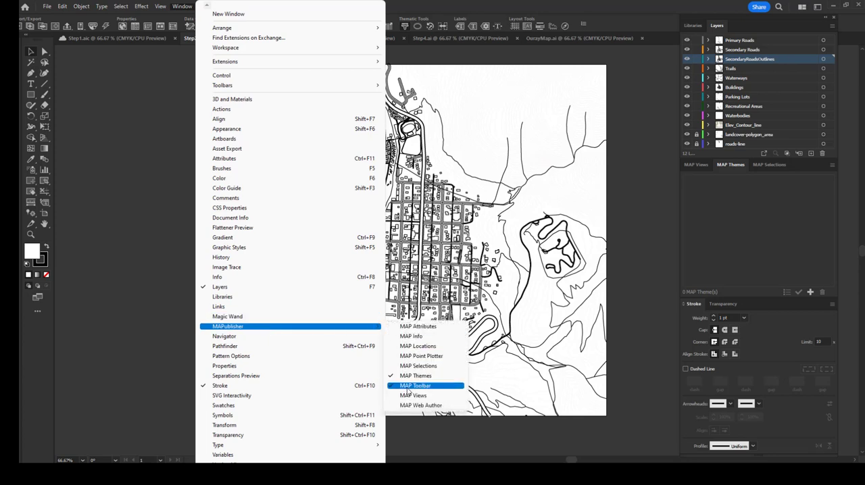
{"action": "left_click", "coordinate": [794, 261]}
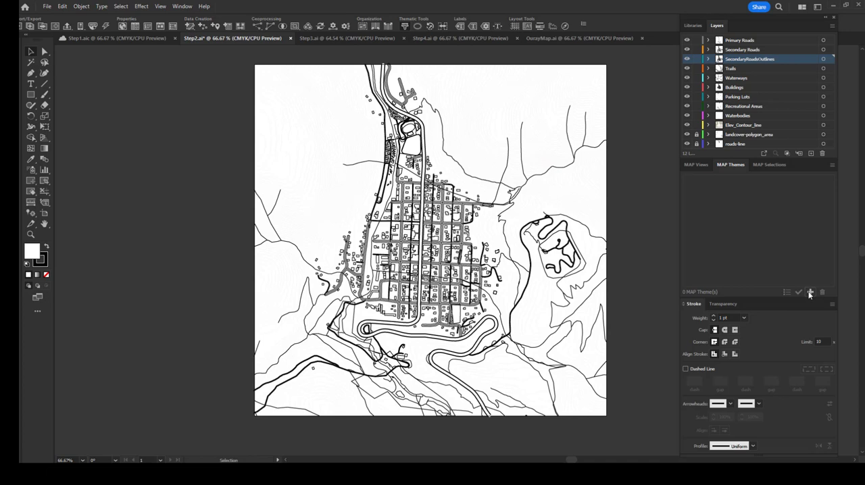
Step: Create a Stylesheet MAP Theme named Waterways with the Line feature type
{"action": "left_click", "coordinate": [810, 293]}
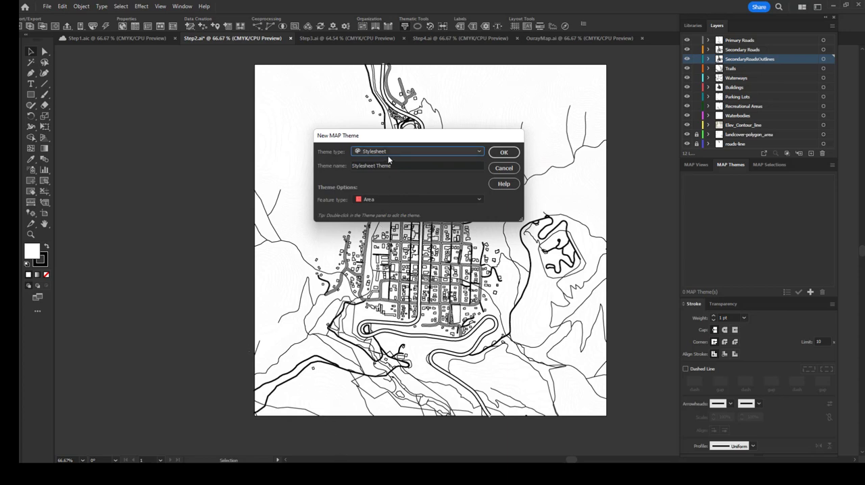
{"action": "double_click", "coordinate": [432, 164]}
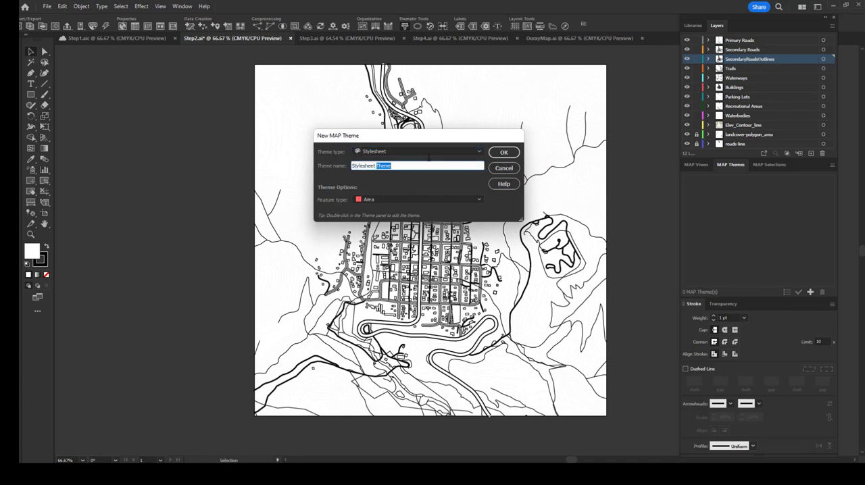
{"action": "left_click_drag", "start_coordinate": [432, 165], "coordinate": [430, 154]}
{"action": "double_click", "coordinate": [429, 165]}
{"action": "triple_click", "coordinate": [429, 165]}
{"action": "type", "text": "Waterways"}
{"action": "left_click", "coordinate": [391, 198]}
{"action": "left_click", "coordinate": [376, 225]}
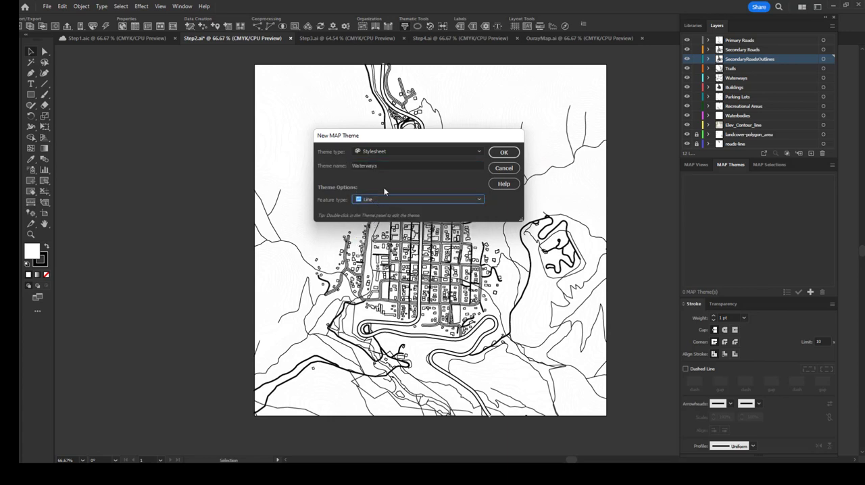
{"action": "left_click", "coordinate": [504, 152]}
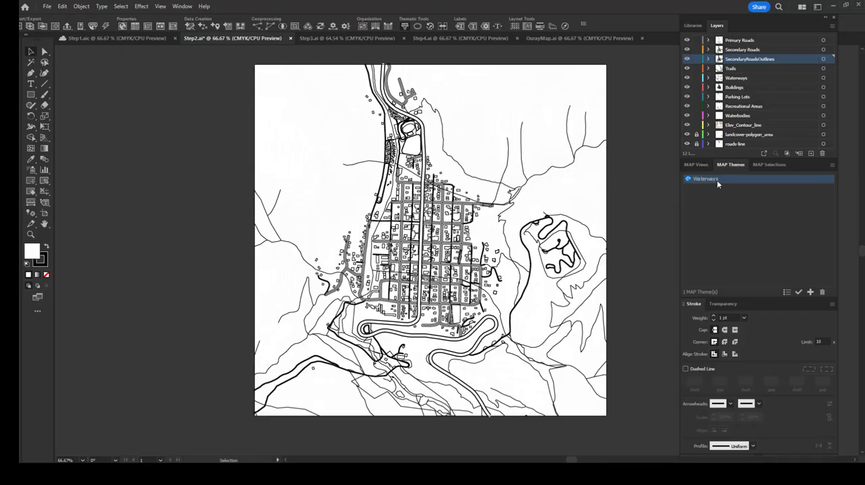
Step: Open the Waterways stylesheet theme for editing and assign the Waterways layer to it
{"action": "double_click", "coordinate": [718, 184]}
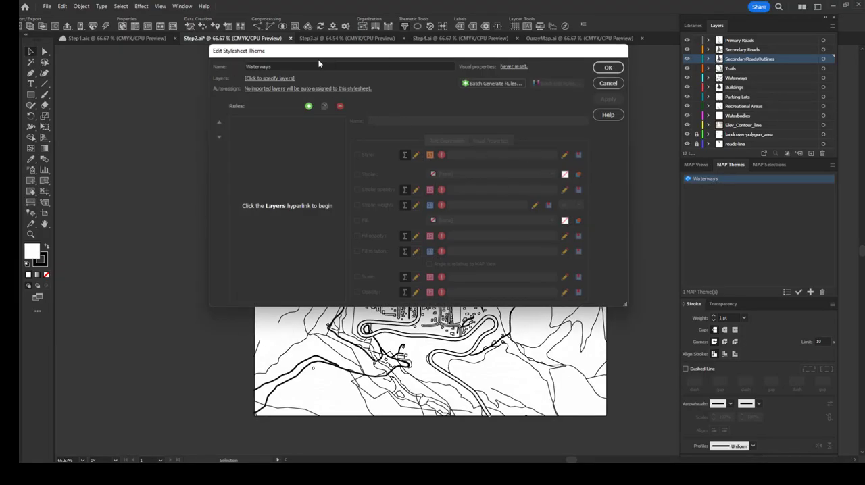
{"action": "left_click", "coordinate": [291, 79]}
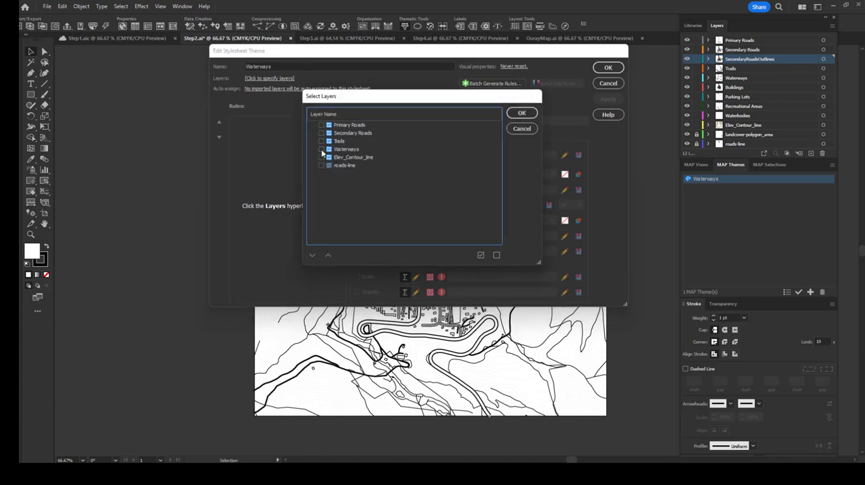
{"action": "left_click", "coordinate": [522, 113]}
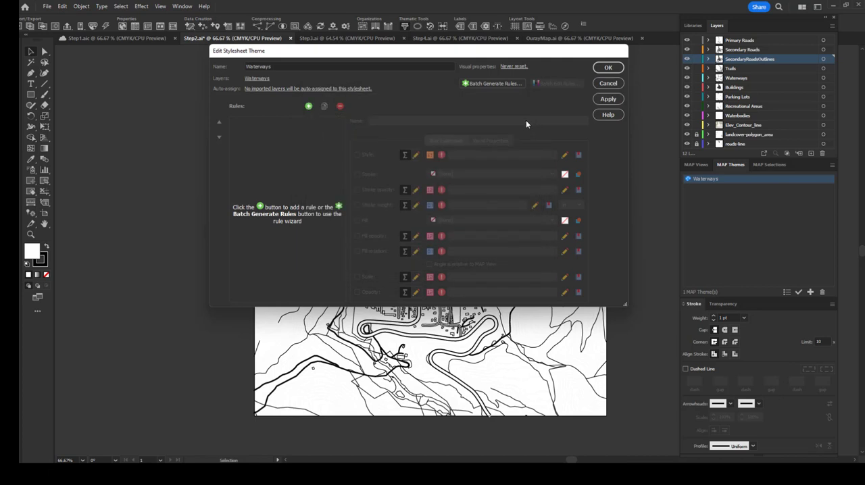
Step: Add a rule to the Waterways stylesheet, check that its expression applies to all artwork, and return to its visual properties
{"action": "left_click", "coordinate": [308, 106]}
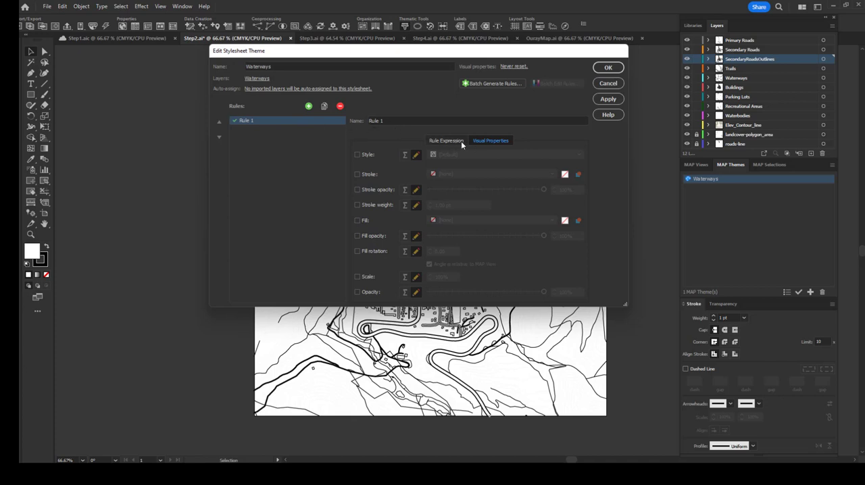
{"action": "left_click", "coordinate": [441, 141]}
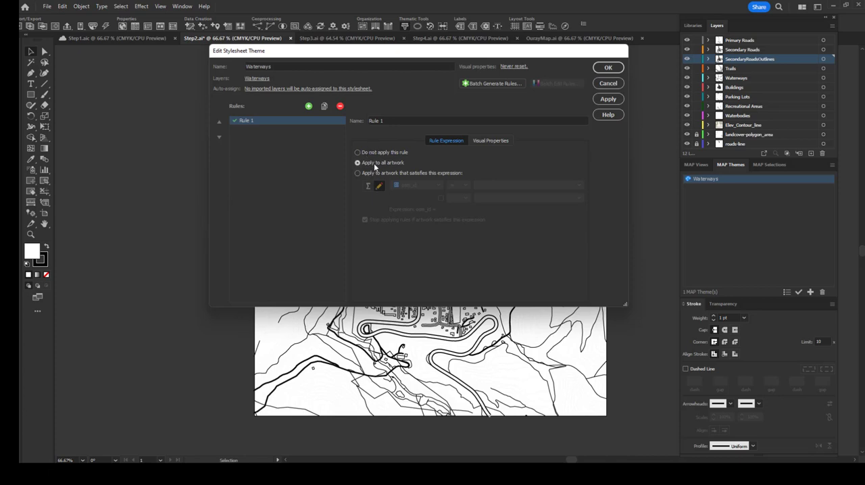
{"action": "left_click", "coordinate": [482, 142]}
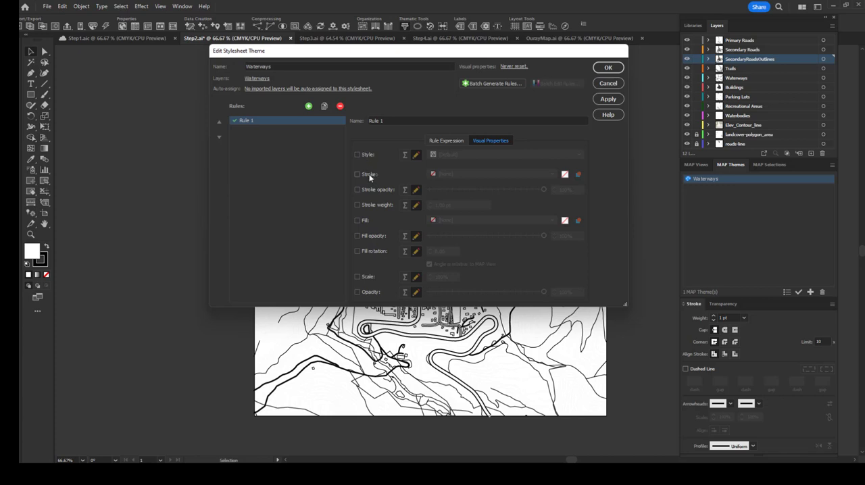
Step: Enable the Waterways rule's stroke with a specified colour of hex b6e0ee and apply the theme
{"action": "left_click", "coordinate": [369, 174]}
{"action": "left_click", "coordinate": [465, 173]}
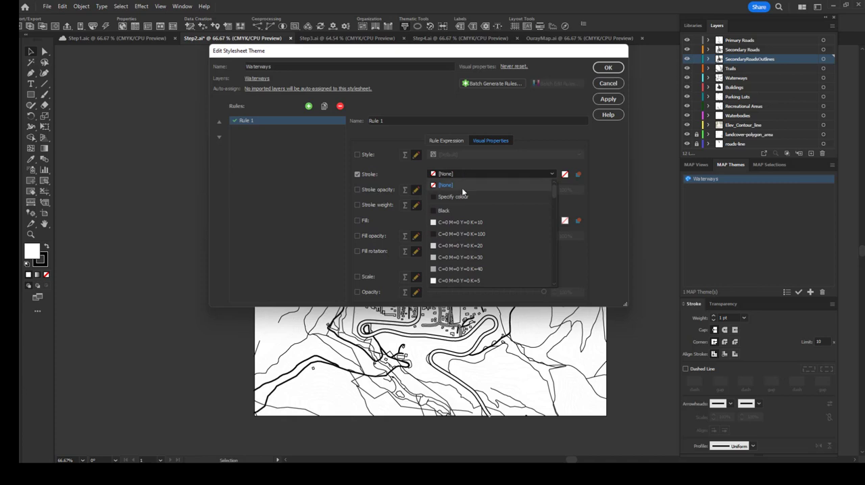
{"action": "left_click", "coordinate": [454, 196]}
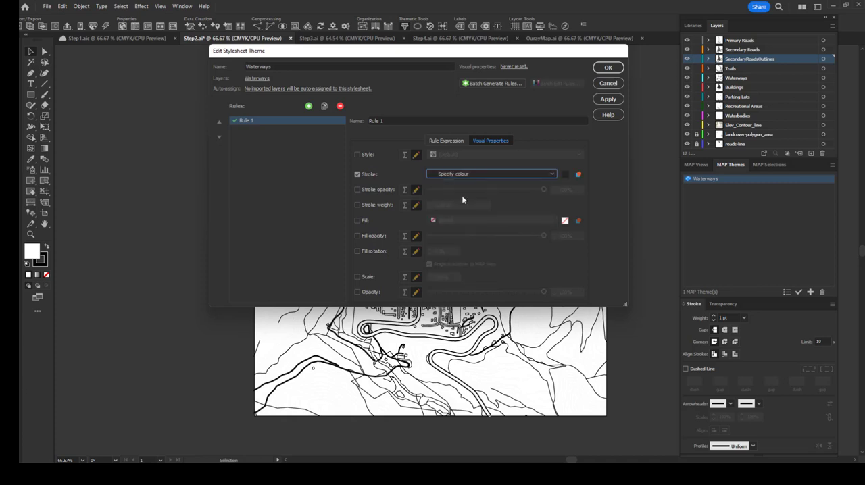
{"action": "left_click", "coordinate": [568, 176]}
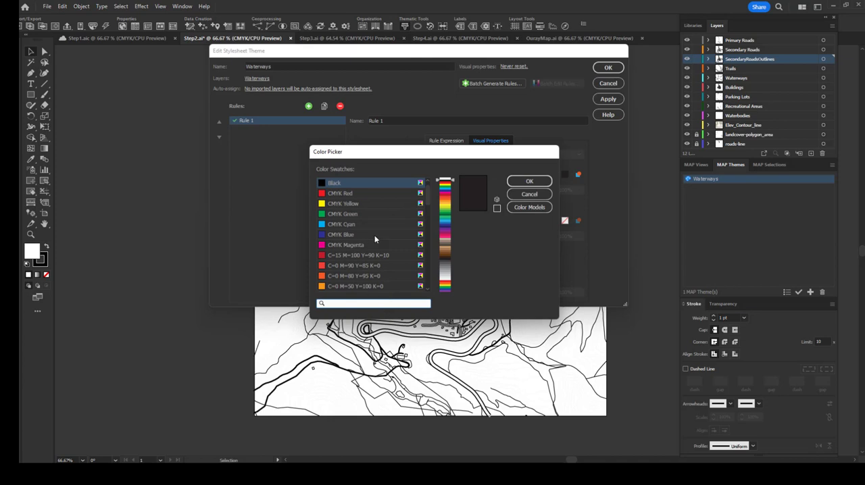
{"action": "scroll", "coordinate": [375, 239], "scroll_direction": "down", "scroll_amount": 5}
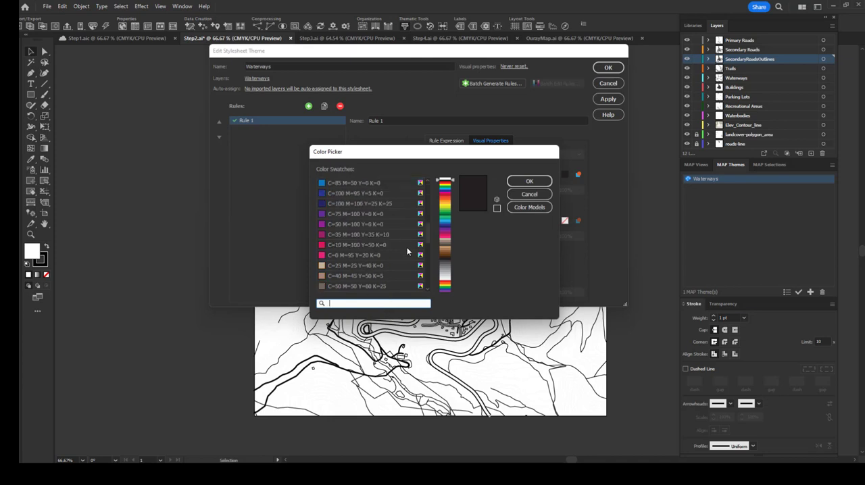
{"action": "left_click", "coordinate": [528, 208]}
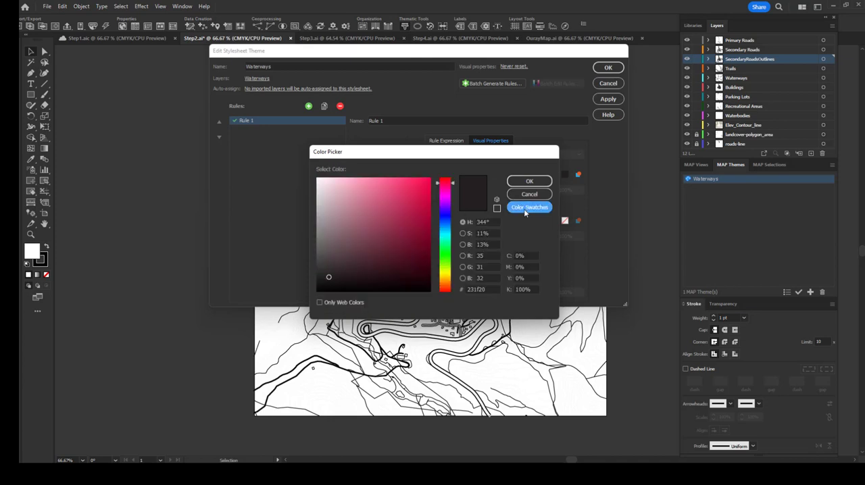
{"action": "double_click", "coordinate": [484, 289]}
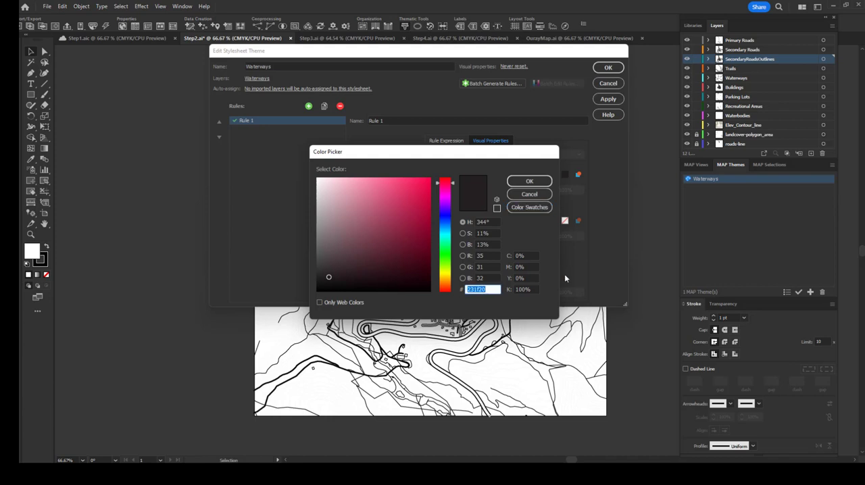
{"action": "type", "text": "b6e0ee"}
{"action": "key", "text": "Return"}
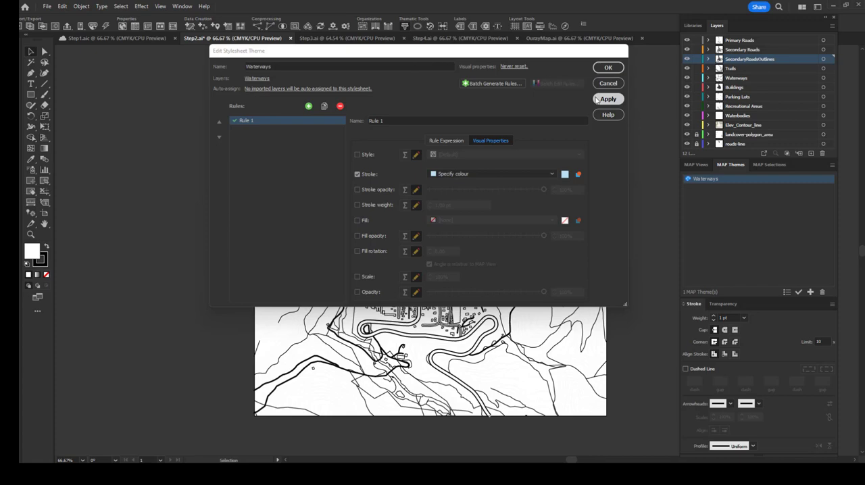
{"action": "left_click", "coordinate": [605, 100]}
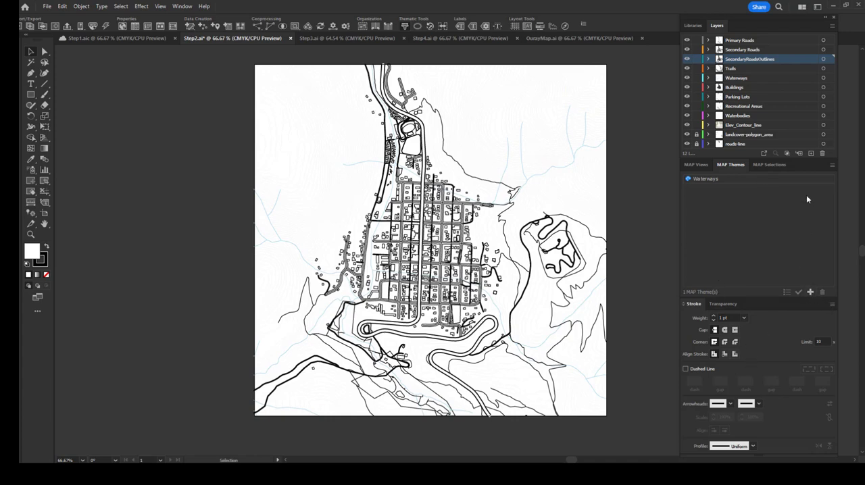
Step: Start copying MAP objects from other open documents and collapse each document's object tree
{"action": "left_click", "coordinate": [832, 167]}
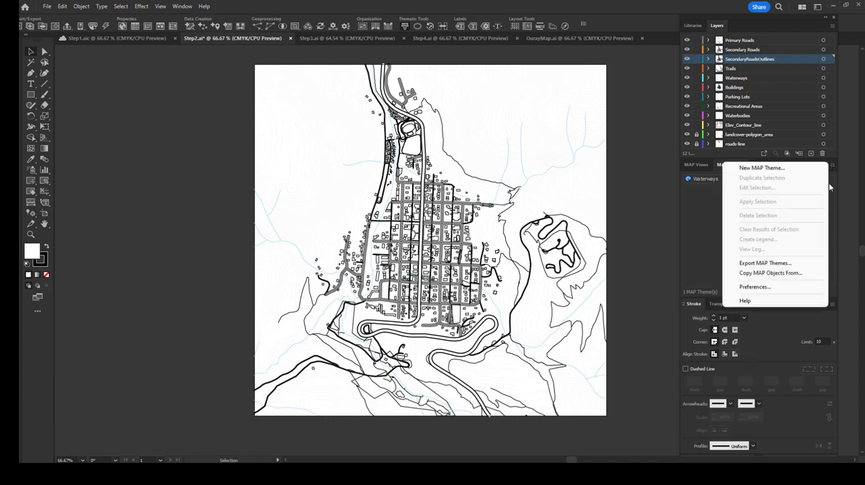
{"action": "left_click", "coordinate": [782, 277]}
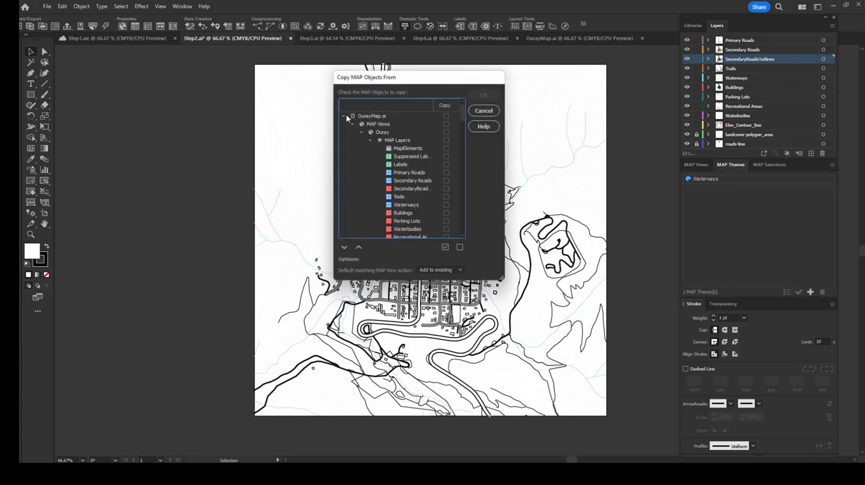
{"action": "left_click", "coordinate": [345, 115]}
{"action": "left_click", "coordinate": [343, 125]}
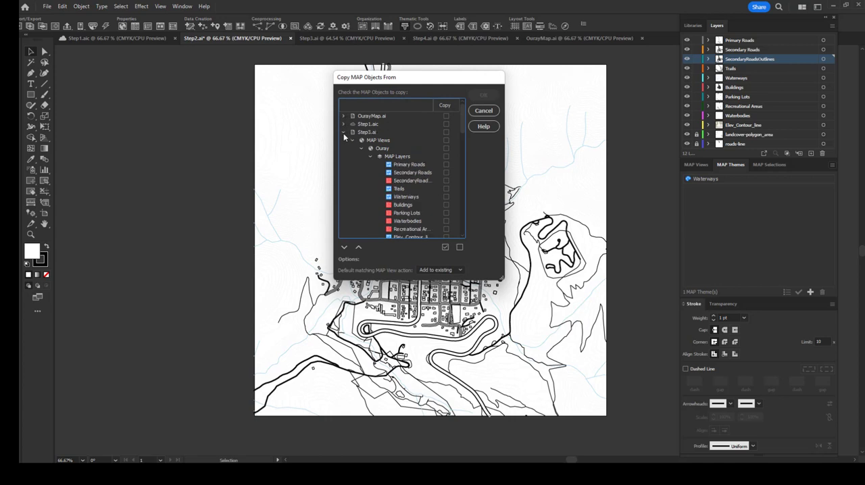
{"action": "left_click", "coordinate": [343, 132]}
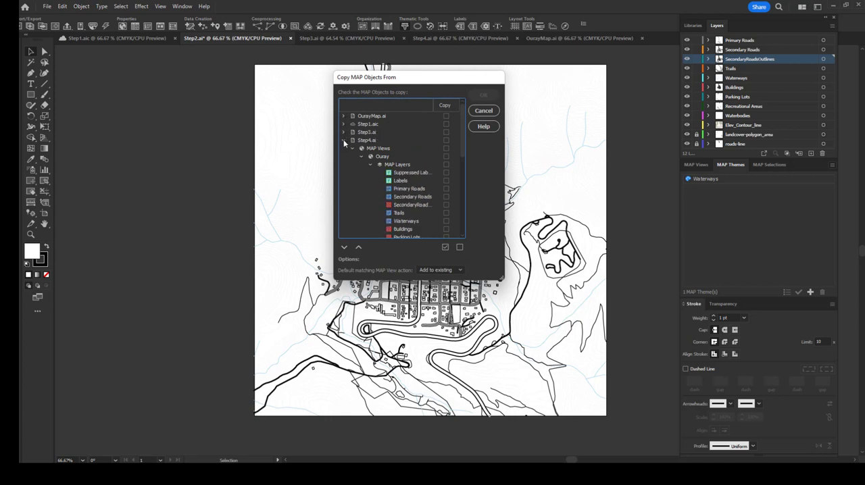
{"action": "left_click", "coordinate": [343, 139]}
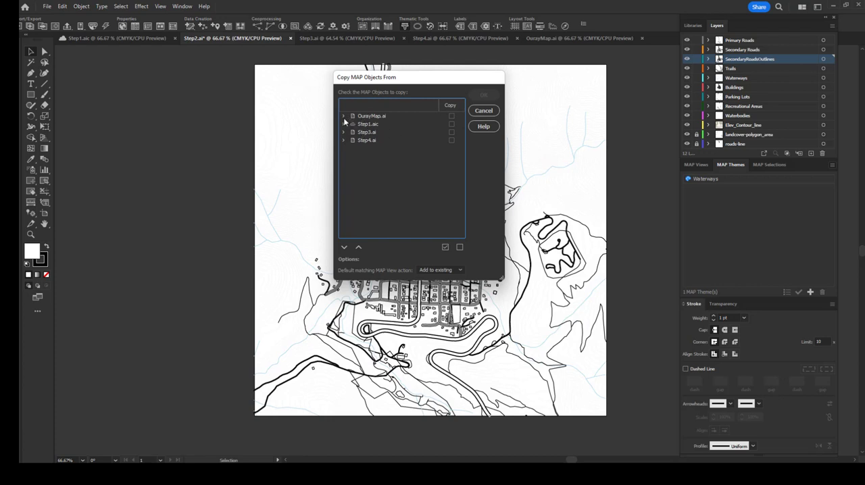
Step: Copy the Buildings, Rec&Parking, Roads, Trails and Waterbodies MAP Themes from OurayMap.ai into the current map
{"action": "left_click", "coordinate": [343, 117]}
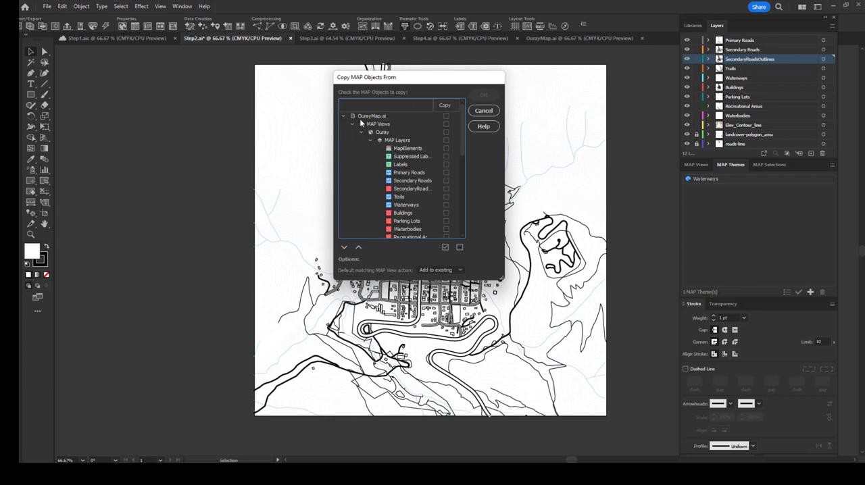
{"action": "scroll", "coordinate": [397, 150], "scroll_direction": "down", "scroll_amount": 3}
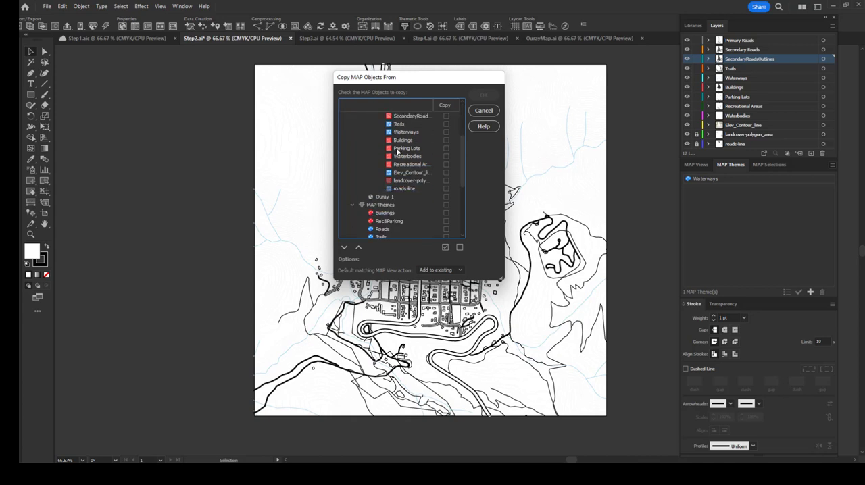
{"action": "scroll", "coordinate": [390, 229], "scroll_direction": "down", "scroll_amount": 3}
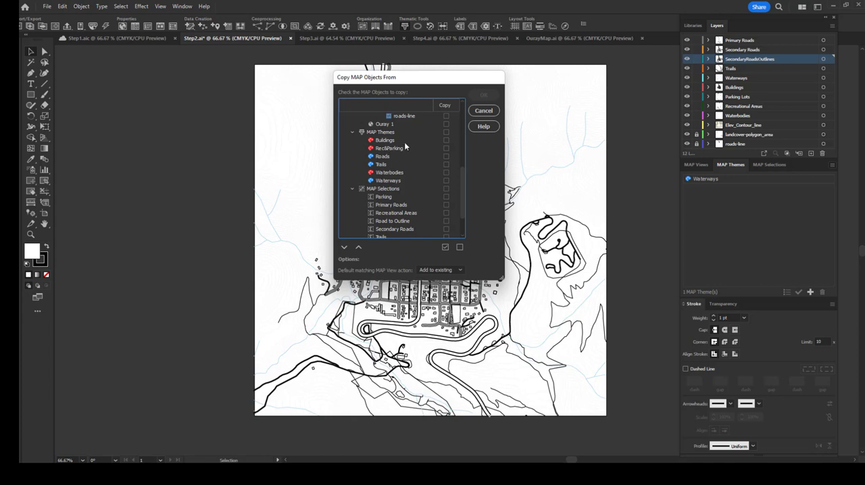
{"action": "left_click", "coordinate": [445, 139]}
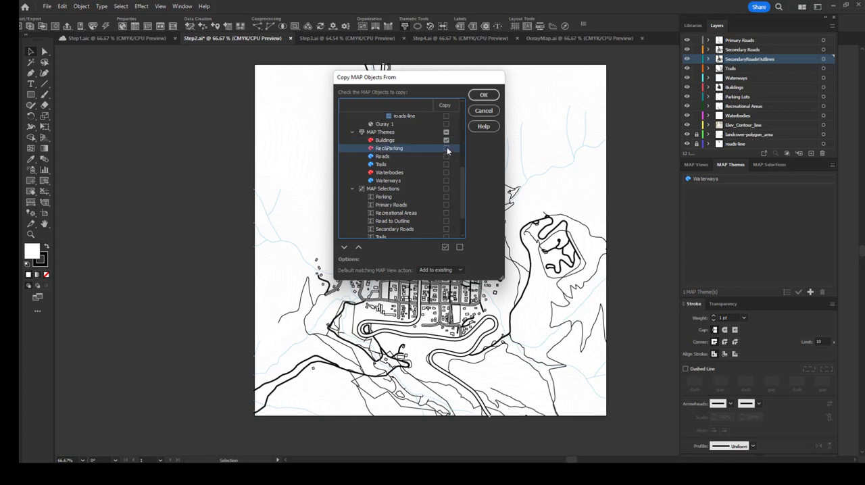
{"action": "left_click", "coordinate": [446, 156]}
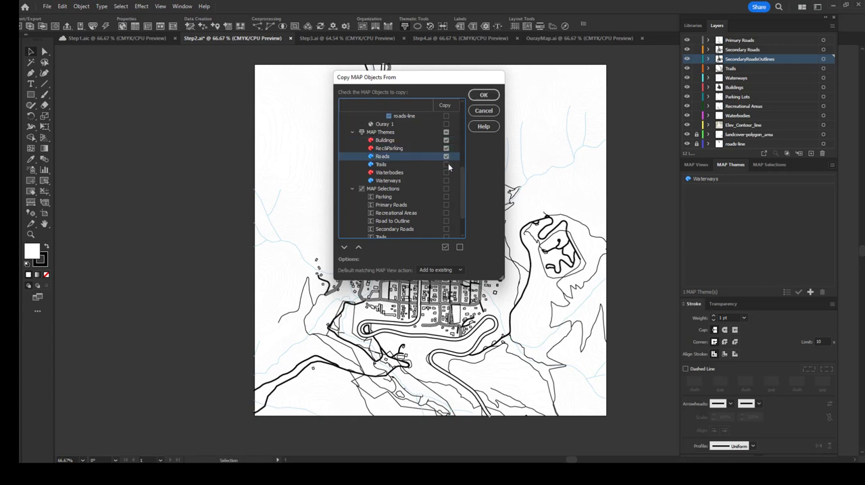
{"action": "left_click", "coordinate": [446, 165]}
{"action": "left_click", "coordinate": [445, 172]}
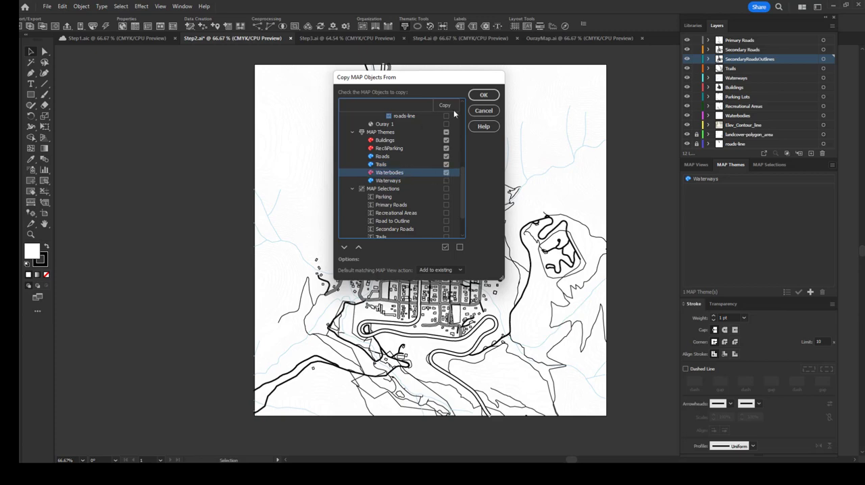
{"action": "left_click", "coordinate": [482, 97]}
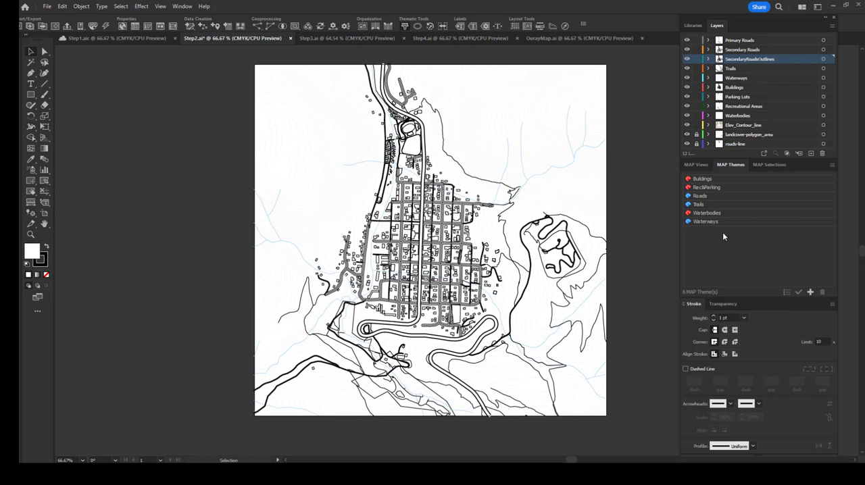
Step: Confirm the Waterbodies layer assignment in the Waterbodies stylesheet theme and apply the theme
{"action": "left_click", "coordinate": [709, 181]}
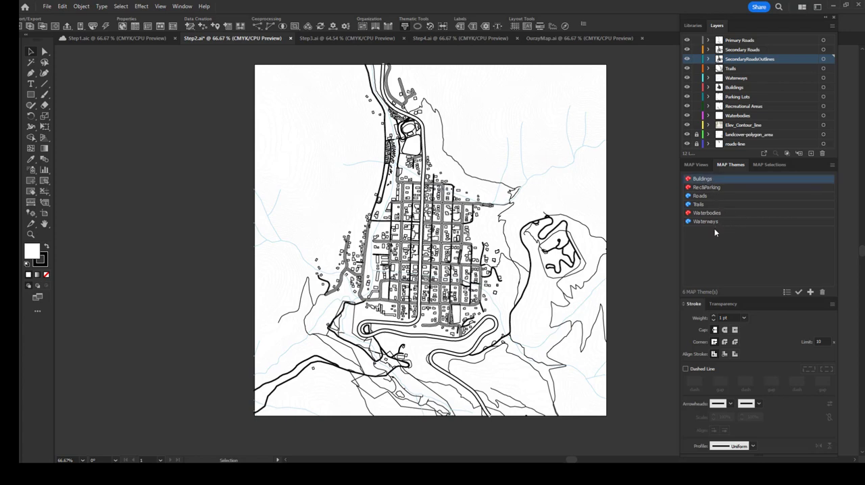
{"action": "double_click", "coordinate": [728, 214]}
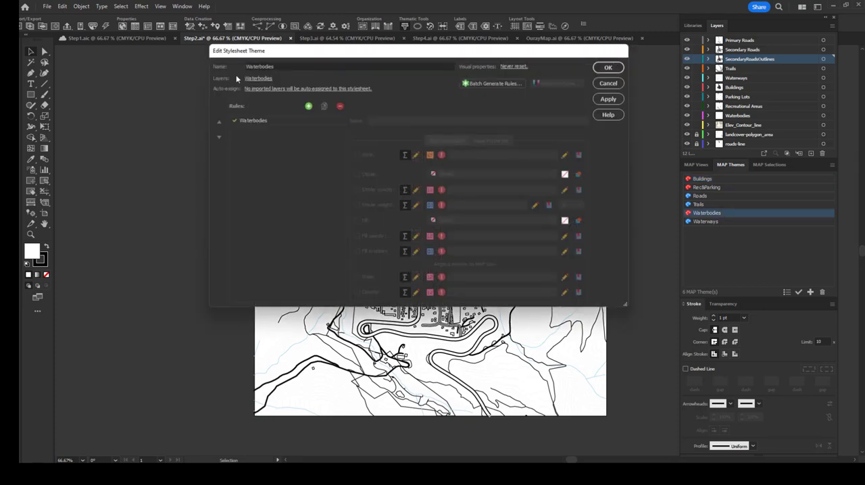
{"action": "left_click", "coordinate": [258, 79]}
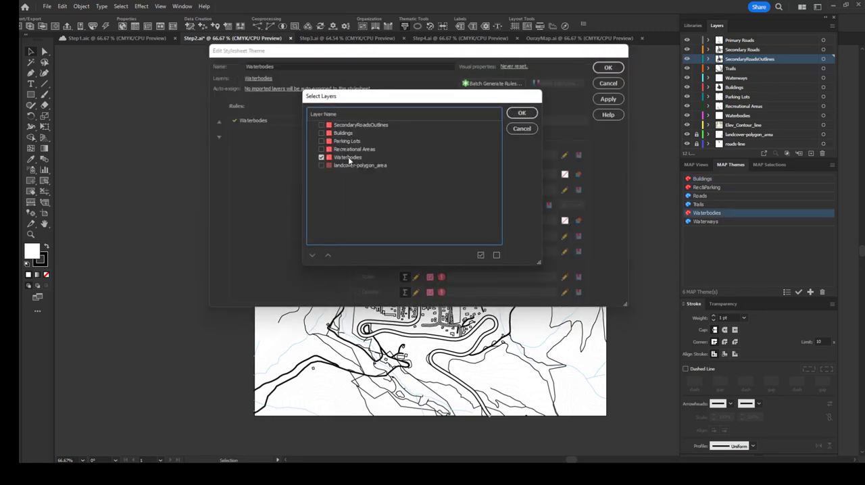
{"action": "left_click", "coordinate": [519, 113]}
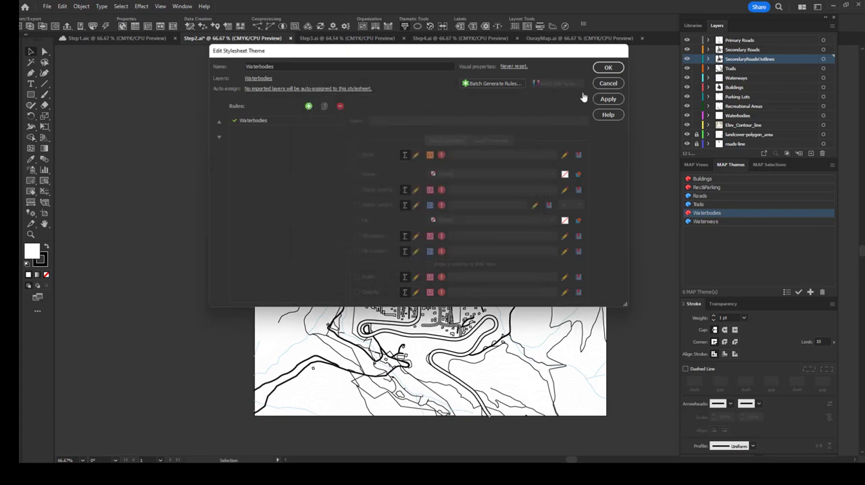
{"action": "left_click", "coordinate": [609, 100]}
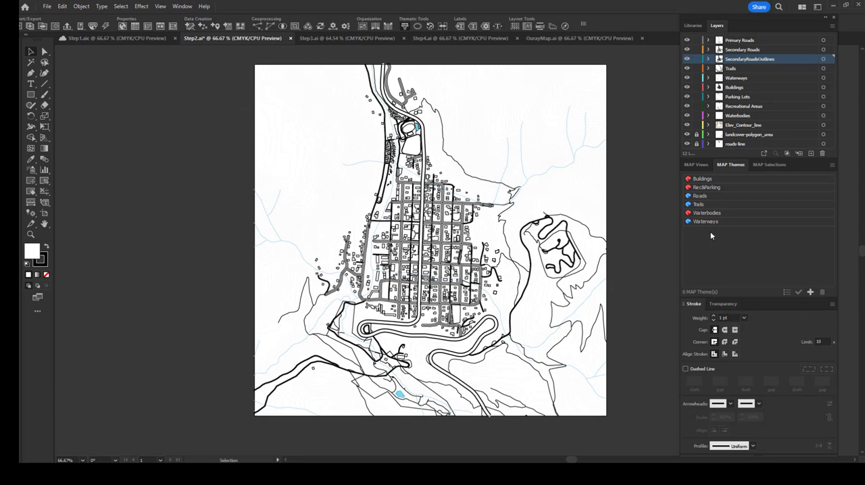
Step: Confirm the layer assignment of the Trails stylesheet theme and apply it to the Trails layer
{"action": "left_click", "coordinate": [702, 206]}
{"action": "double_click", "coordinate": [703, 206]}
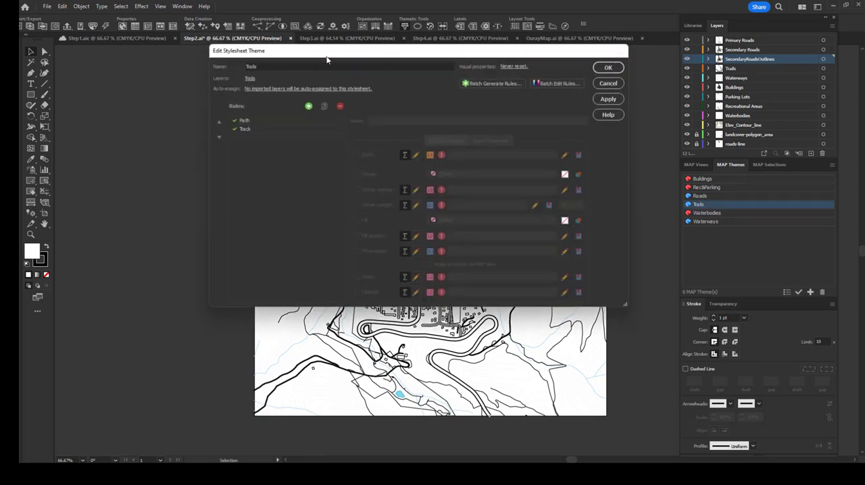
{"action": "left_click", "coordinate": [250, 79]}
{"action": "left_click", "coordinate": [517, 113]}
{"action": "left_click", "coordinate": [610, 100]}
Step: Confirm the Primary Roads and Secondary Roads layers in the Roads stylesheet theme and apply it
{"action": "double_click", "coordinate": [702, 195]}
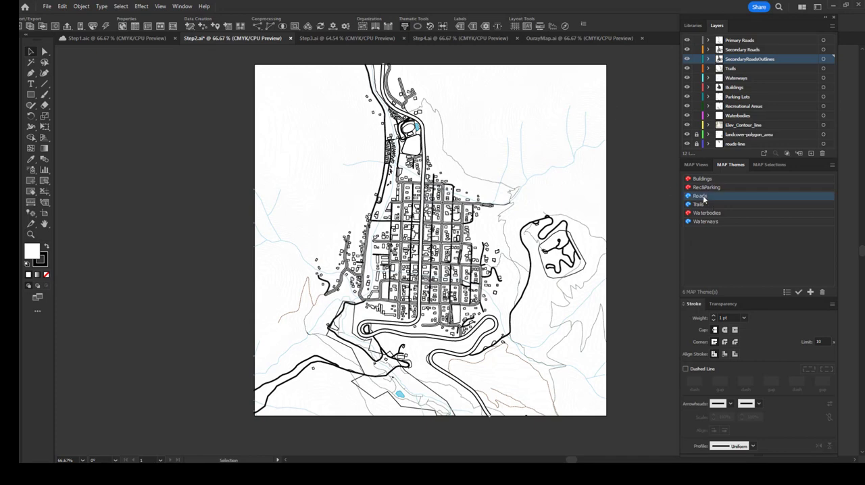
{"action": "left_click", "coordinate": [308, 80]}
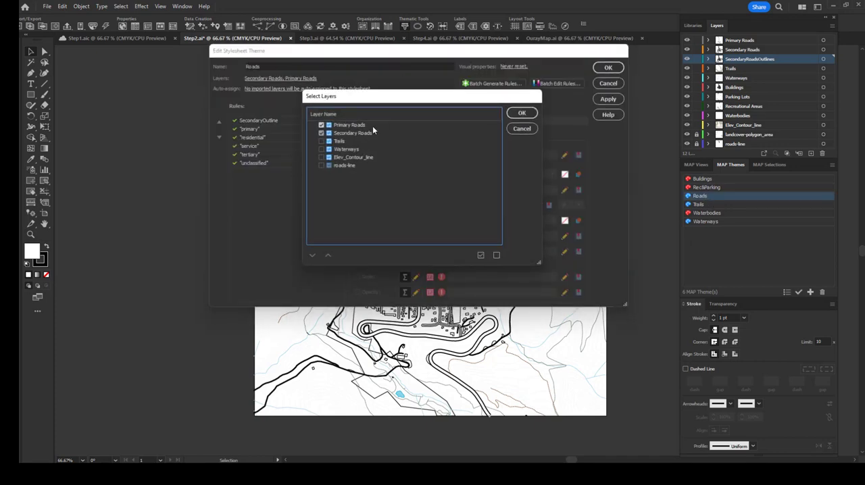
{"action": "left_click", "coordinate": [520, 112]}
{"action": "left_click", "coordinate": [608, 100]}
Step: Apply the Rec&Parking and Buildings stylesheet themes to their layers, reviewing the Buildings rule's visual properties
{"action": "double_click", "coordinate": [728, 188]}
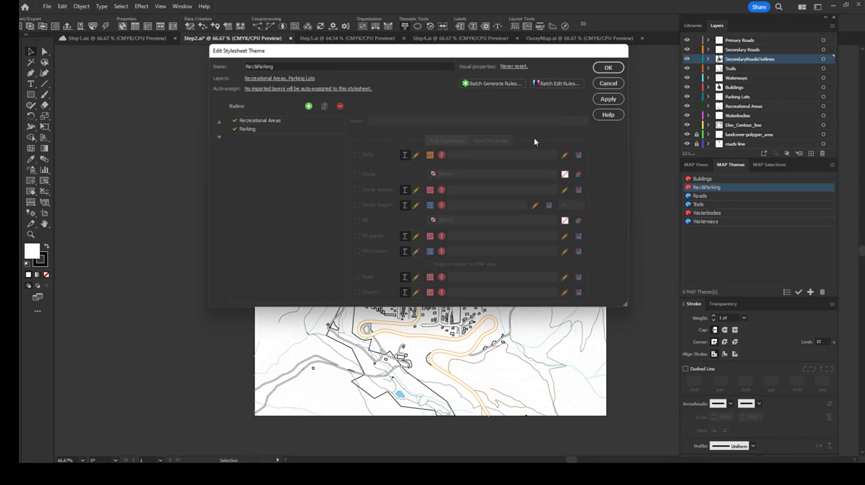
{"action": "left_click", "coordinate": [610, 100]}
{"action": "double_click", "coordinate": [729, 179]}
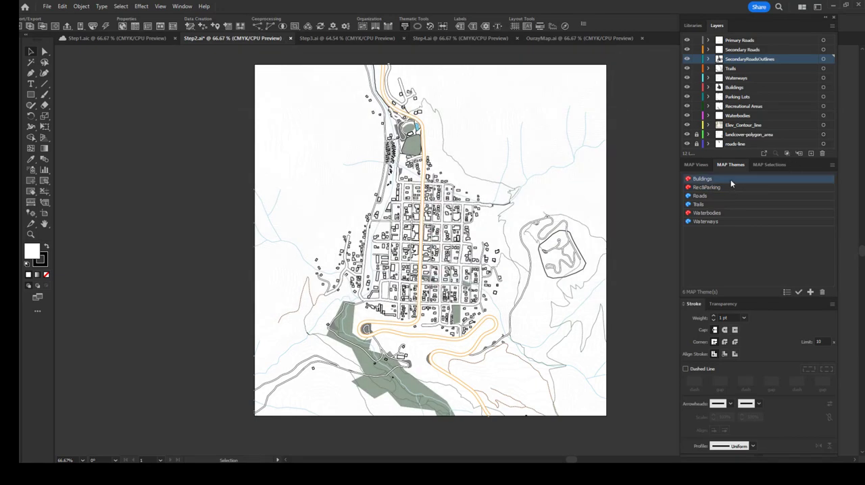
{"action": "left_click", "coordinate": [254, 79]}
{"action": "left_click", "coordinate": [313, 121]}
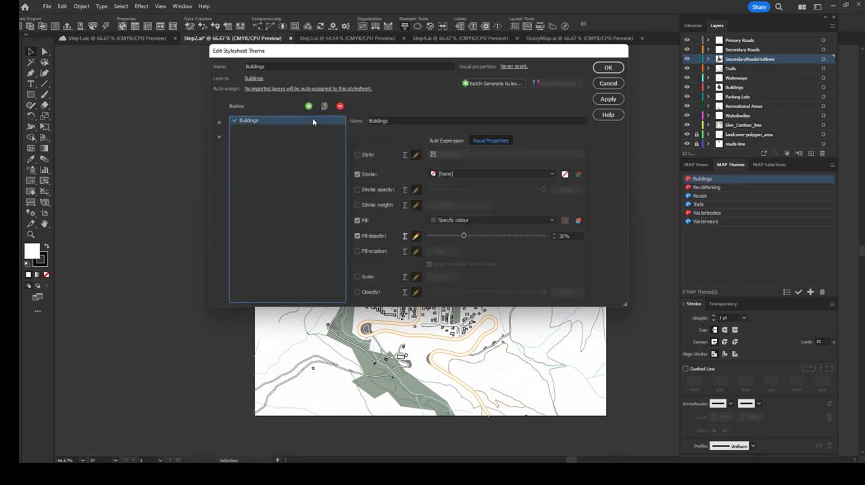
{"action": "left_click", "coordinate": [609, 99]}
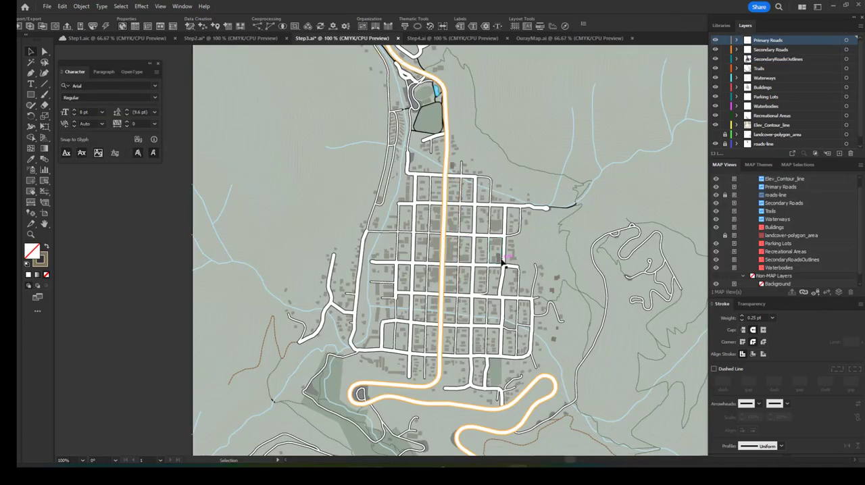
{"action": "scroll", "coordinate": [505, 259], "scroll_direction": "up", "scroll_amount": 3}
{"action": "scroll", "coordinate": [508, 261], "scroll_direction": "down", "scroll_amount": 4}
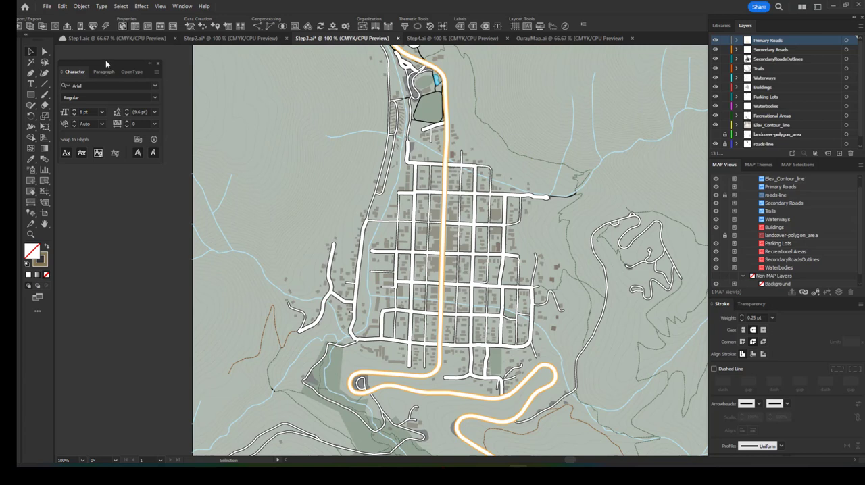
{"action": "mouse_move", "coordinate": [105, 60]}
{"action": "left_mouse_down"}
{"action": "mouse_move", "coordinate": [115, 57]}
{"action": "mouse_move", "coordinate": [106, 49]}
{"action": "left_mouse_up"}
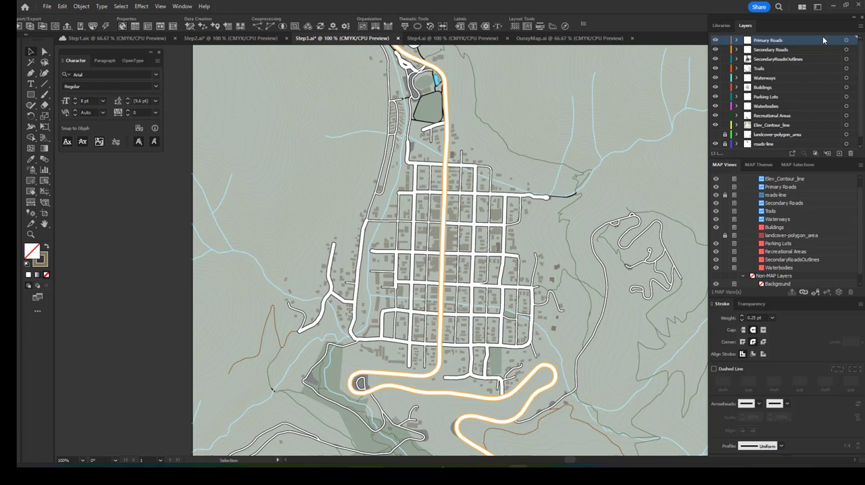
{"action": "scroll", "coordinate": [840, 65], "scroll_direction": "down", "scroll_amount": 1}
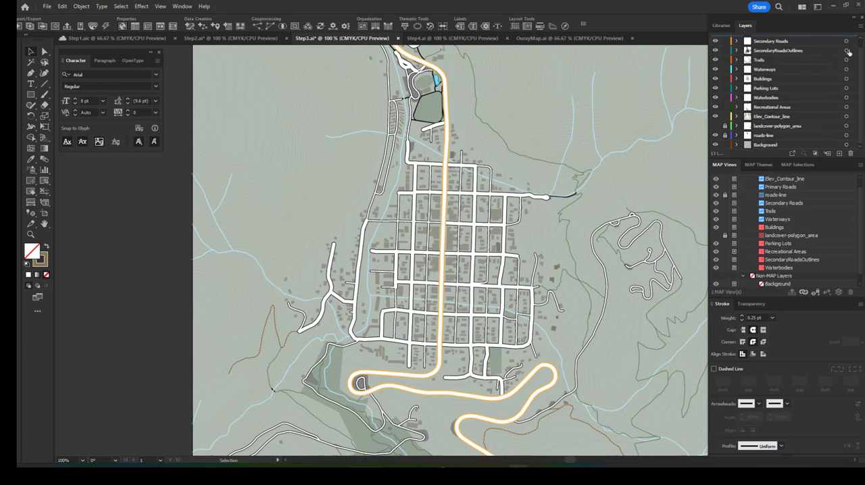
{"action": "scroll", "coordinate": [848, 52], "scroll_direction": "up", "scroll_amount": 1}
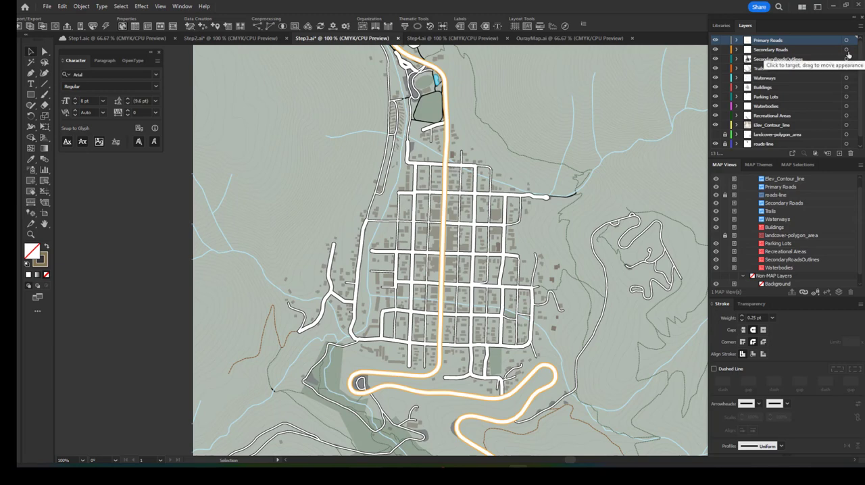
Step: Start labelling the features of the Secondary Roads layer and generate the required text layer with the name Labels
{"action": "left_click", "coordinate": [846, 52]}
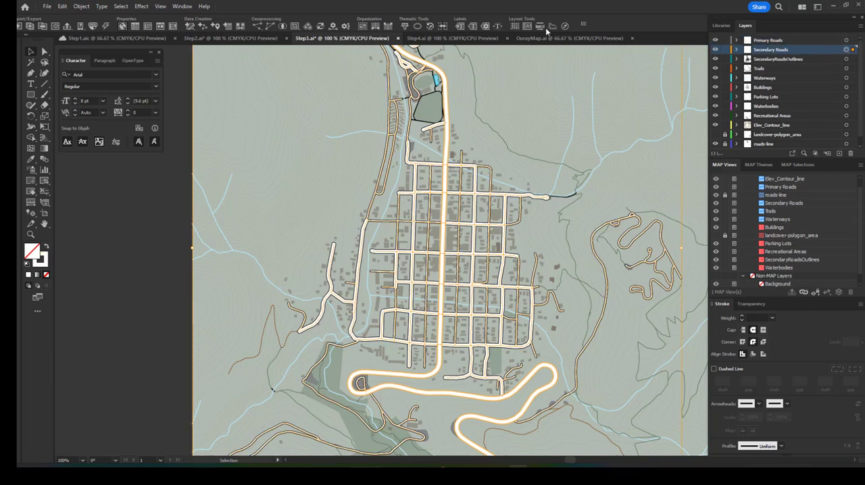
{"action": "left_click", "coordinate": [474, 26]}
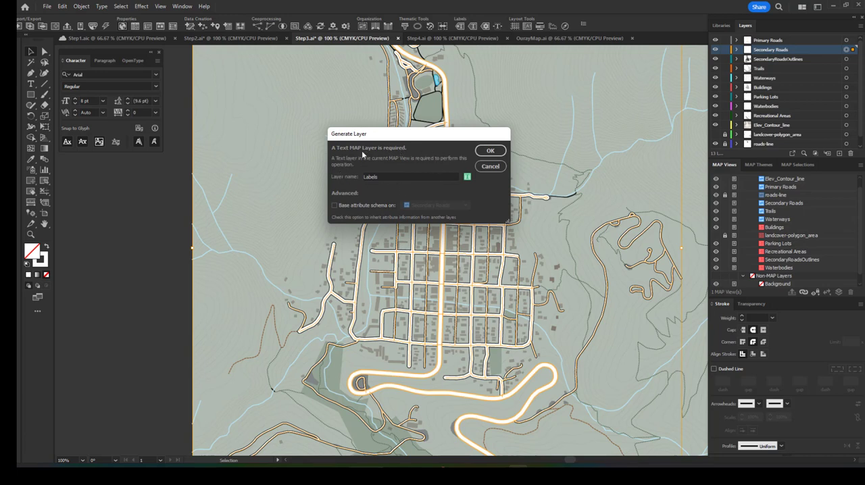
{"action": "double_click", "coordinate": [390, 176]}
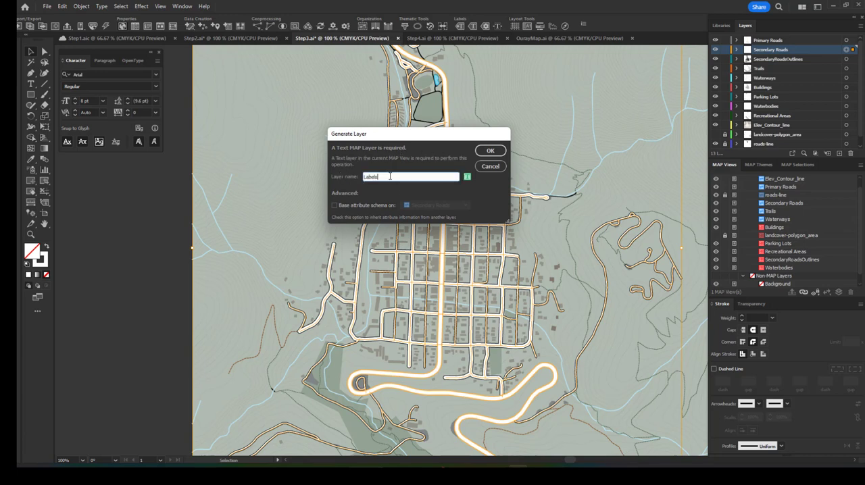
{"action": "left_click", "coordinate": [390, 177]}
{"action": "left_click", "coordinate": [481, 152]}
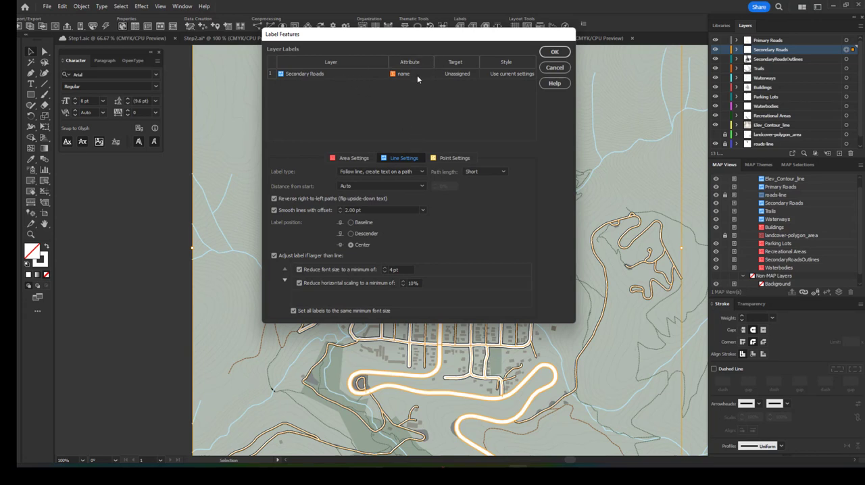
Step: Set Labels as the target layer for the Secondary Roads name attribute and generate the labels with the current line settings
{"action": "left_click", "coordinate": [453, 79]}
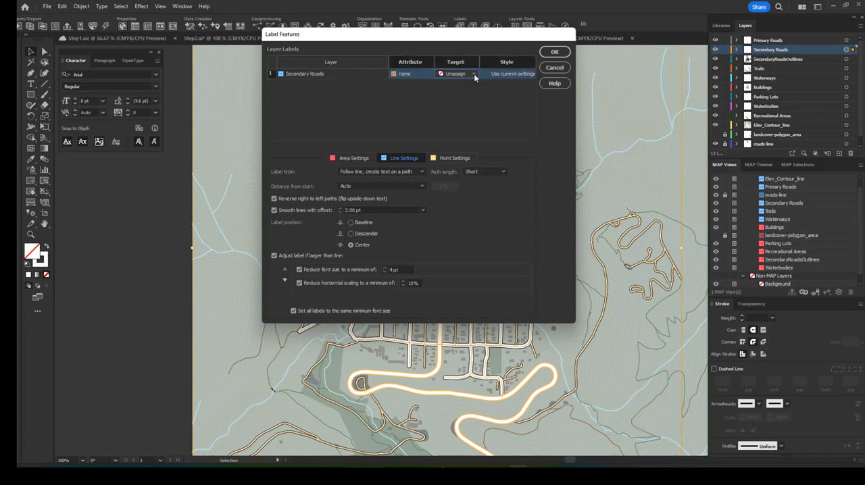
{"action": "left_click", "coordinate": [473, 73]}
{"action": "left_click", "coordinate": [464, 99]}
{"action": "left_click", "coordinate": [545, 54]}
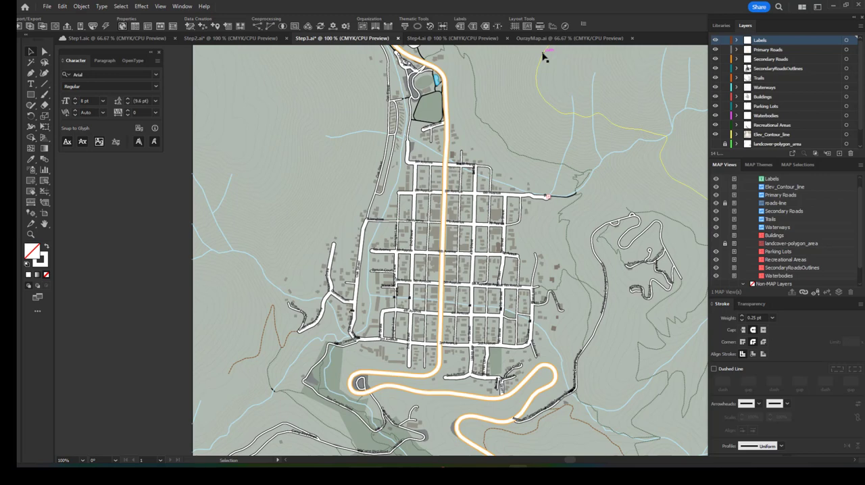
Step: Remove the duplicate 7th Avenue label beside Oak Street and centre the western 6th Avenue labels on their road
{"action": "scroll", "coordinate": [467, 287], "scroll_direction": "down", "scroll_amount": 3}
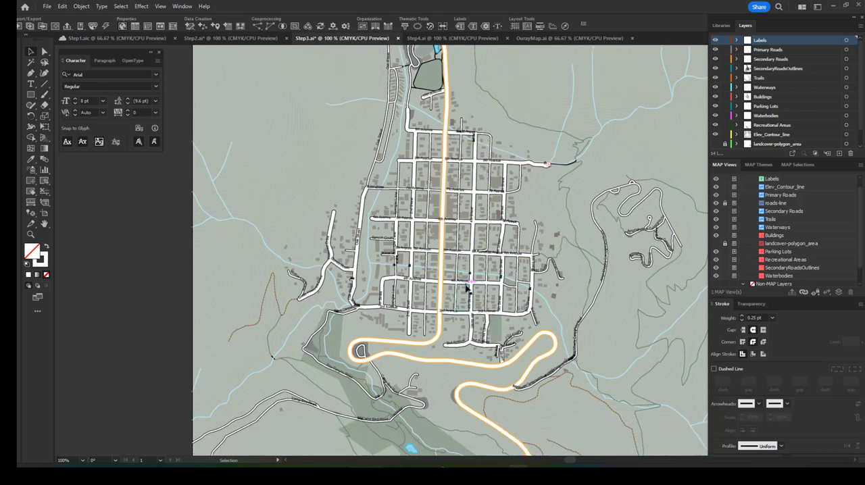
{"action": "scroll", "coordinate": [419, 277], "scroll_direction": "up", "scroll_amount": 3}
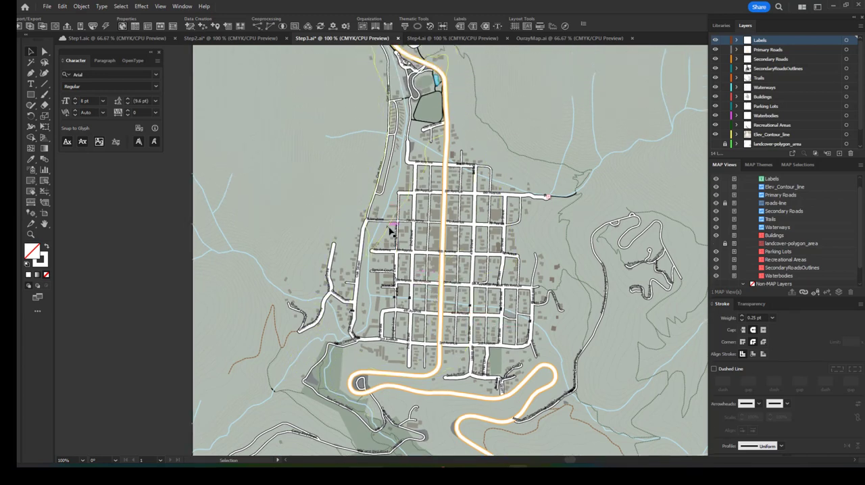
{"action": "key", "text": "z"}
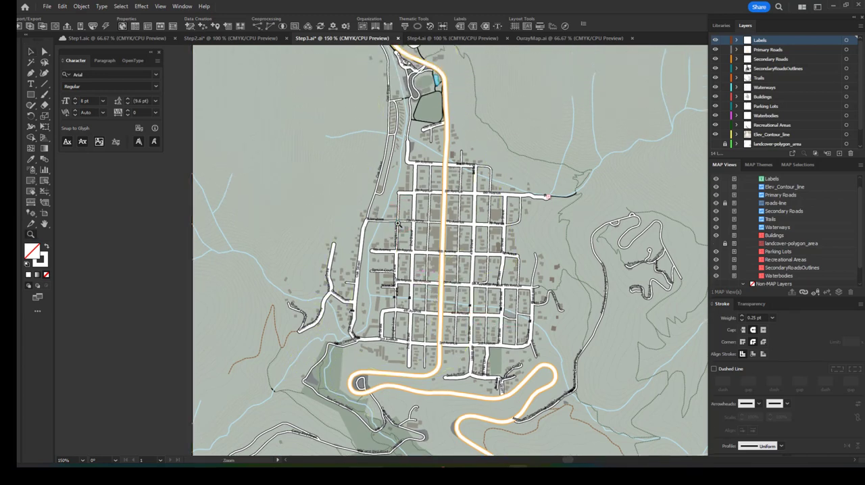
{"action": "left_click", "coordinate": [391, 234]}
{"action": "left_click", "coordinate": [473, 258]}
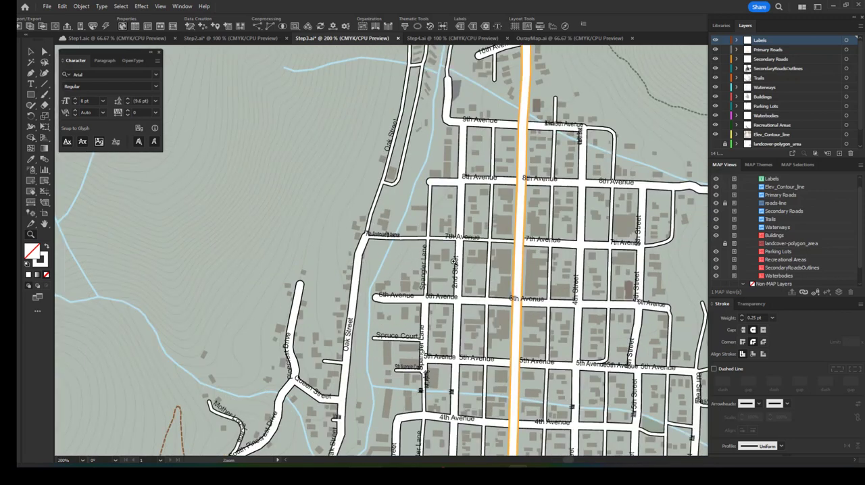
{"action": "left_click", "coordinate": [398, 253]}
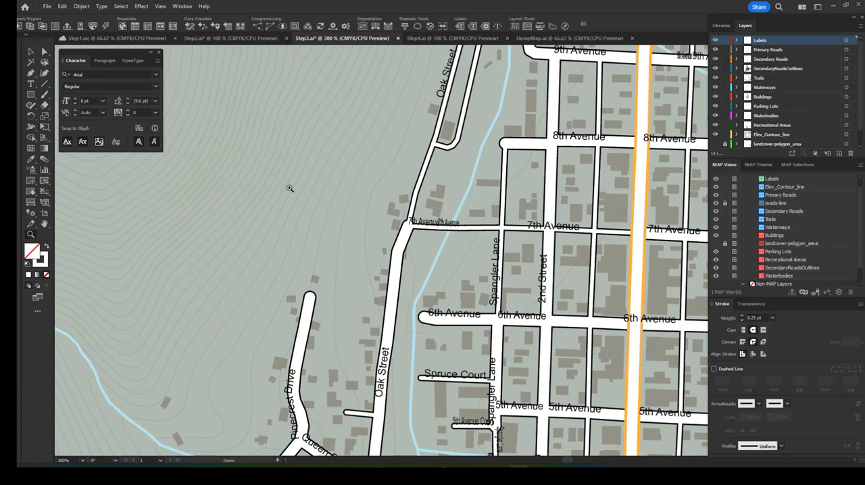
{"action": "left_click", "coordinate": [30, 52]}
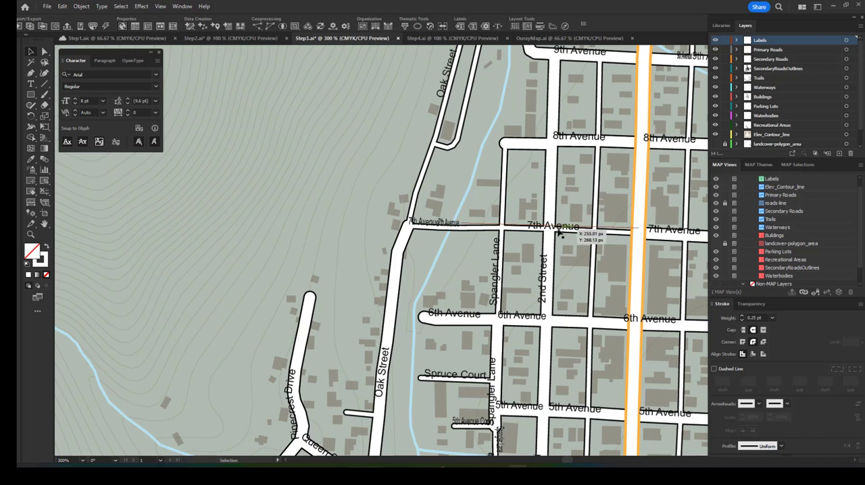
{"action": "left_click", "coordinate": [453, 226]}
{"action": "left_click_drag", "start_coordinate": [454, 226], "coordinate": [464, 228]}
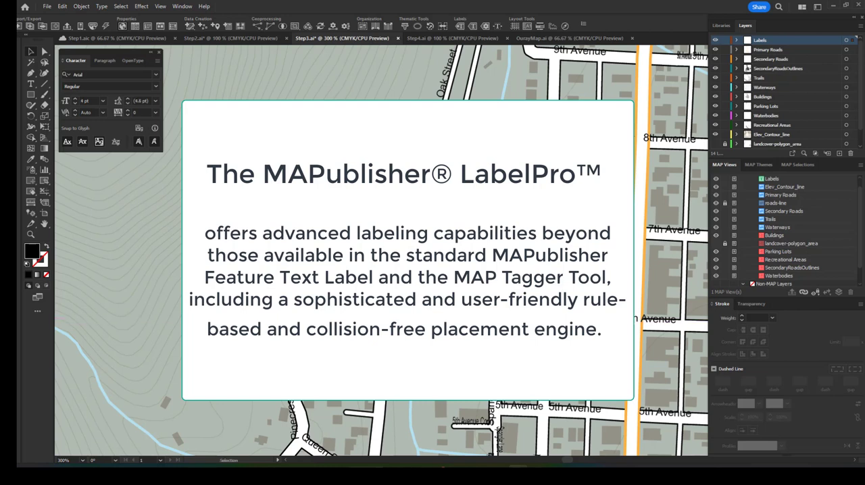
{"action": "scroll", "coordinate": [477, 328], "scroll_direction": "down", "scroll_amount": 3}
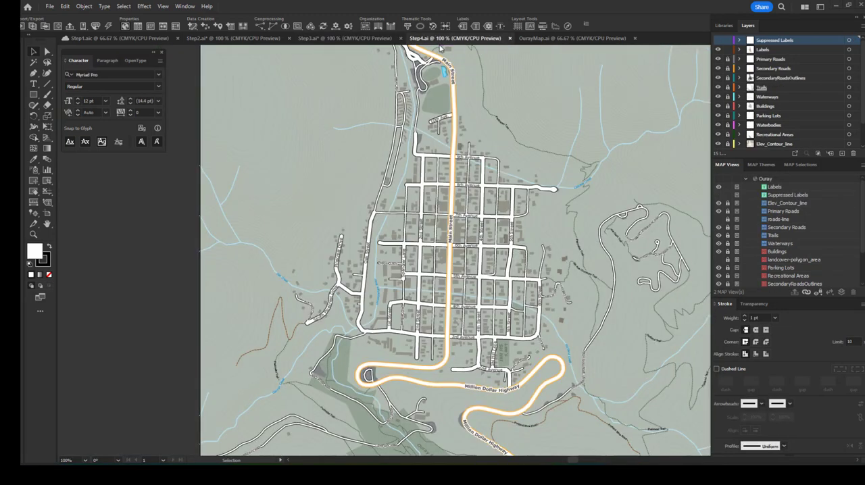
Step: Switch to the Step4.ai document and examine the label placement on the roads, trails and waterways across the town map
{"action": "scroll", "coordinate": [464, 117], "scroll_direction": "up", "scroll_amount": 2}
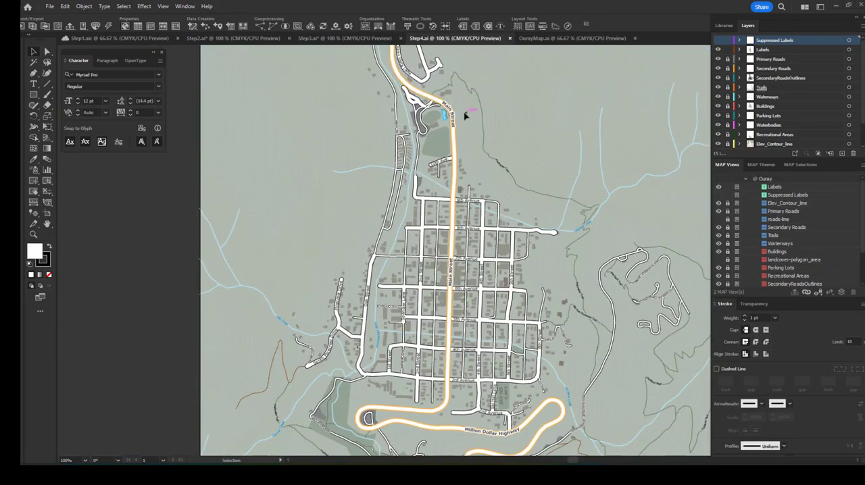
{"action": "scroll", "coordinate": [465, 116], "scroll_direction": "up", "scroll_amount": 4}
{"action": "scroll", "coordinate": [465, 121], "scroll_direction": "down", "scroll_amount": 5}
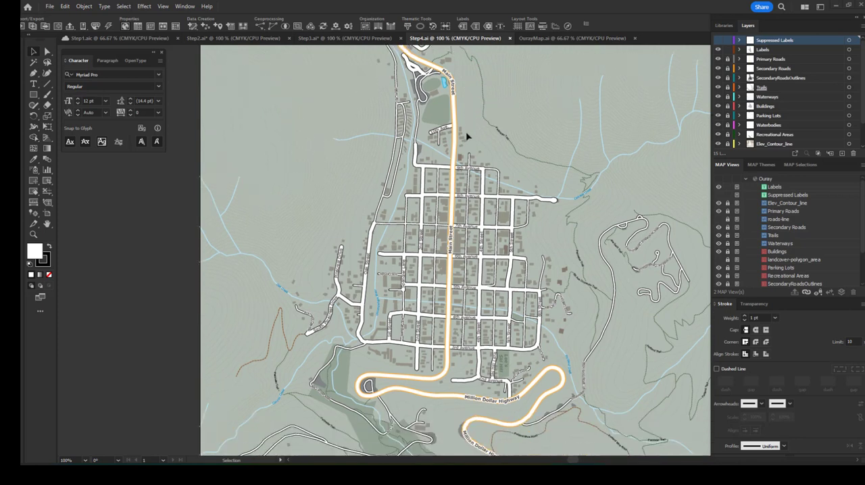
{"action": "scroll", "coordinate": [466, 137], "scroll_direction": "up", "scroll_amount": 1}
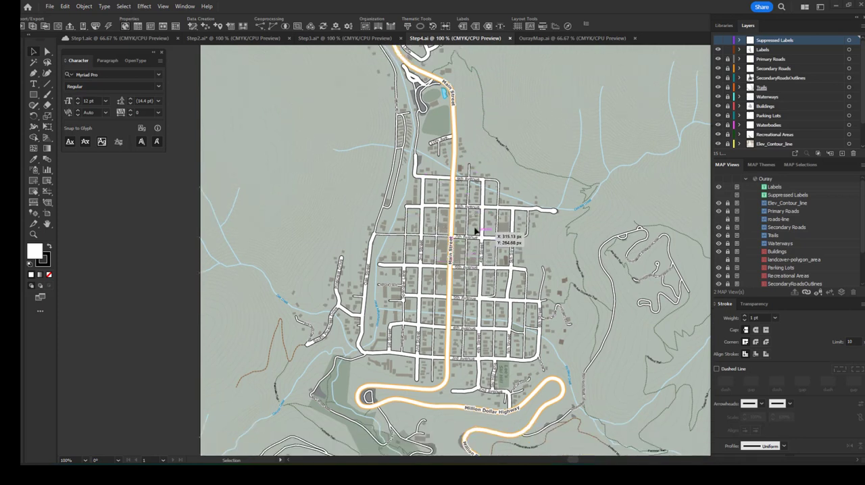
{"action": "scroll", "coordinate": [464, 260], "scroll_direction": "down", "scroll_amount": 3}
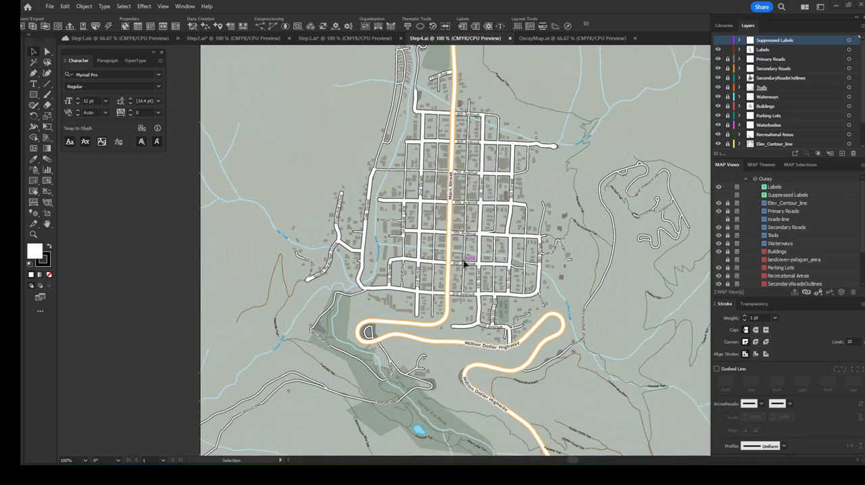
{"action": "scroll", "coordinate": [465, 262], "scroll_direction": "up", "scroll_amount": 3}
{"action": "scroll", "coordinate": [465, 264], "scroll_direction": "down", "scroll_amount": 3}
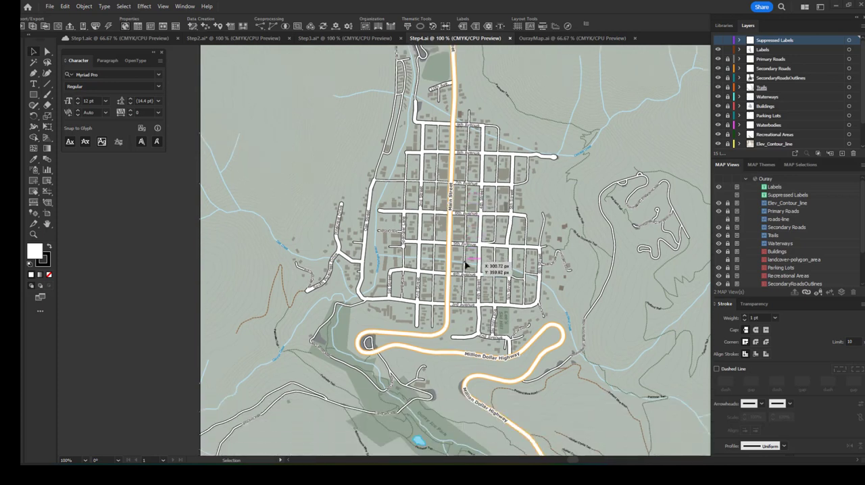
{"action": "scroll", "coordinate": [467, 268], "scroll_direction": "up", "scroll_amount": 3}
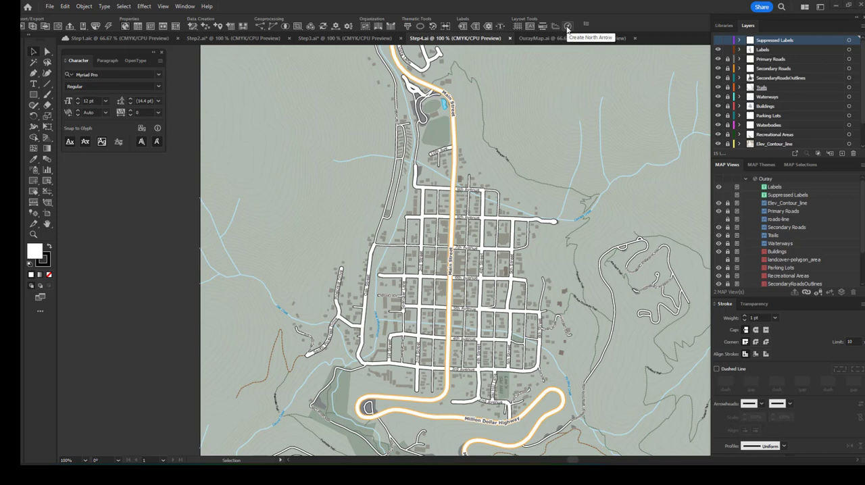
Step: Start a stylesheet legend from the Rec&Parking theme and review its Parks and Parking Lots entries
{"action": "left_click", "coordinate": [760, 165]}
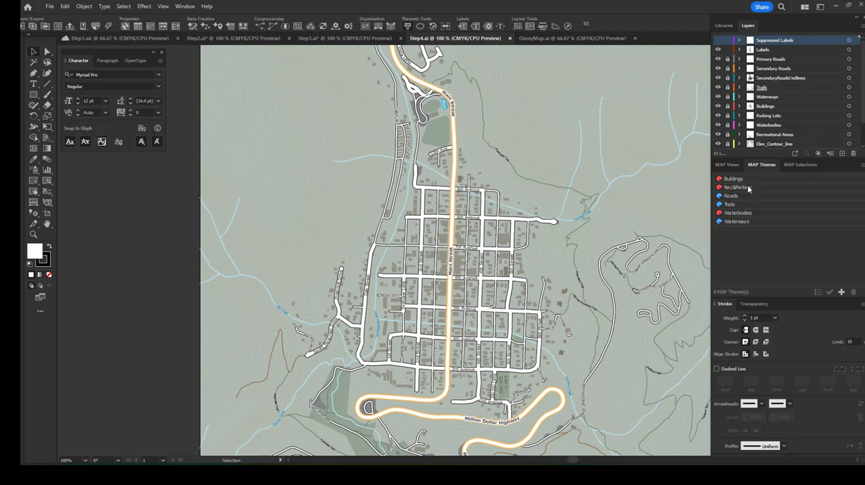
{"action": "mouse_move", "coordinate": [748, 189]}
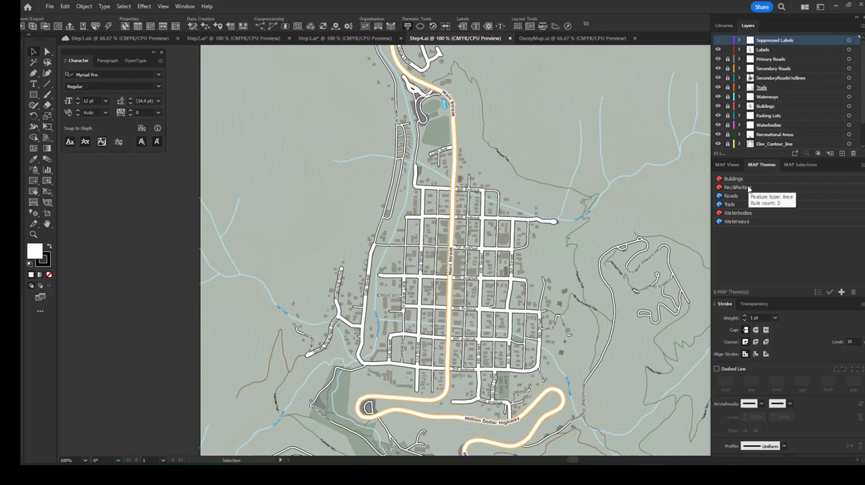
{"action": "left_click", "coordinate": [749, 188]}
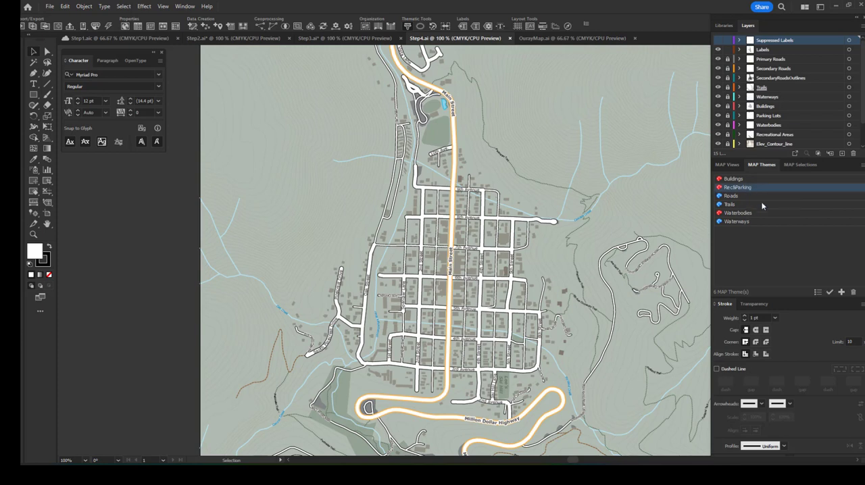
{"action": "left_click", "coordinate": [818, 293]}
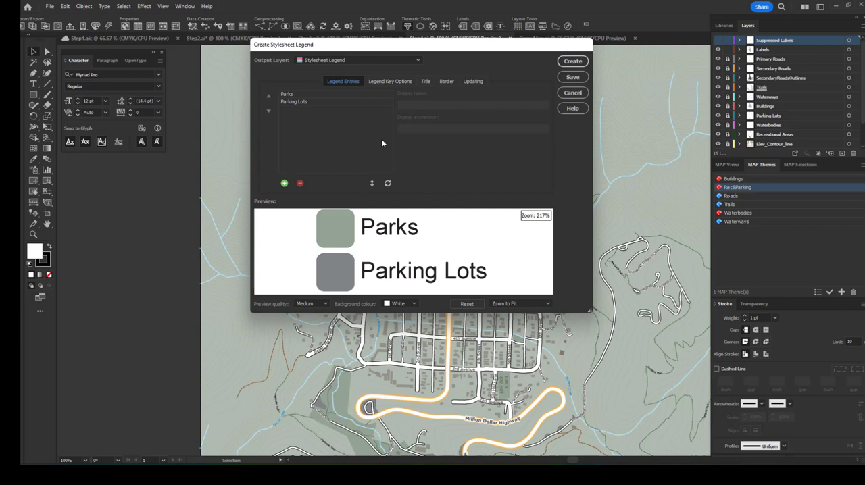
{"action": "left_click", "coordinate": [367, 101]}
{"action": "left_click", "coordinate": [364, 95]}
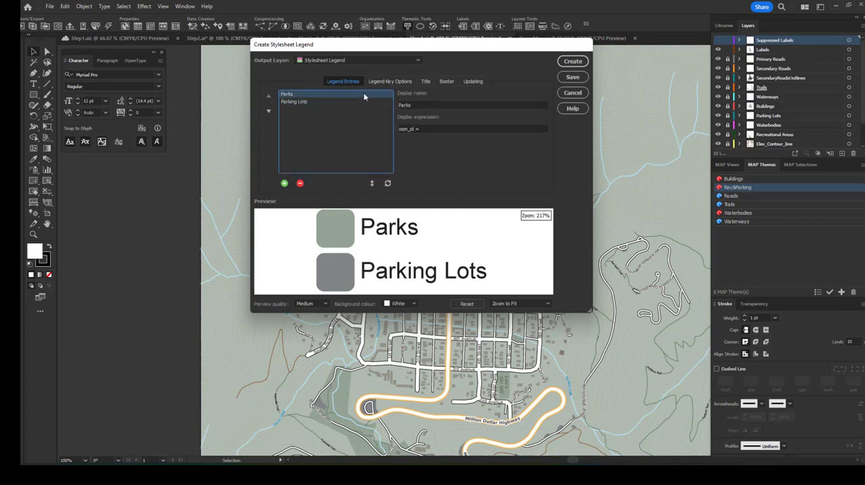
{"action": "left_click", "coordinate": [360, 102]}
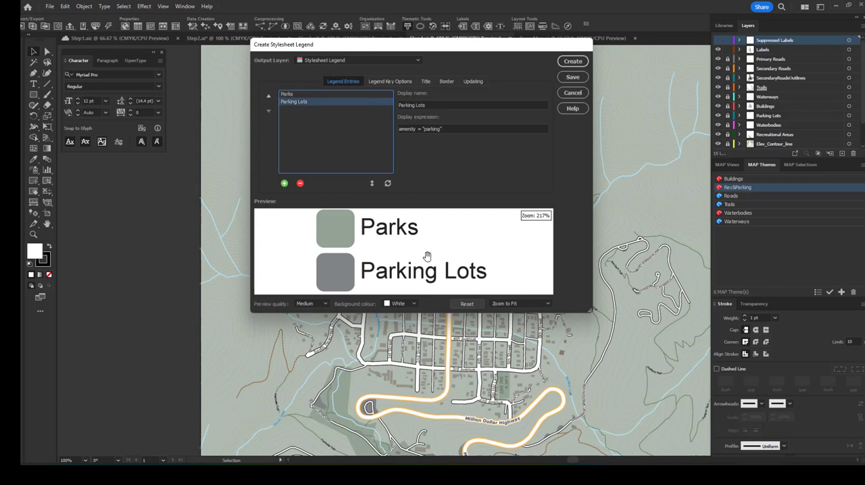
Step: Review the legend's key, title and border options and create it on the Stylesheet Legend layer with the default settings
{"action": "left_click", "coordinate": [373, 82]}
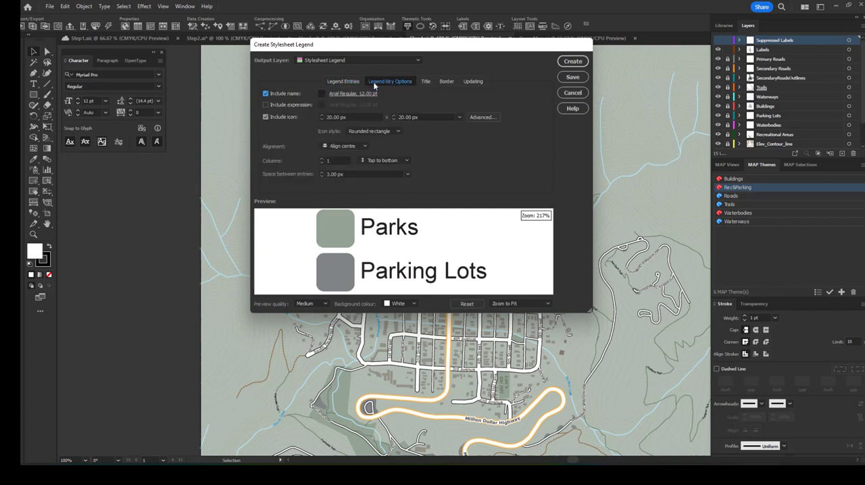
{"action": "left_click", "coordinate": [423, 81]}
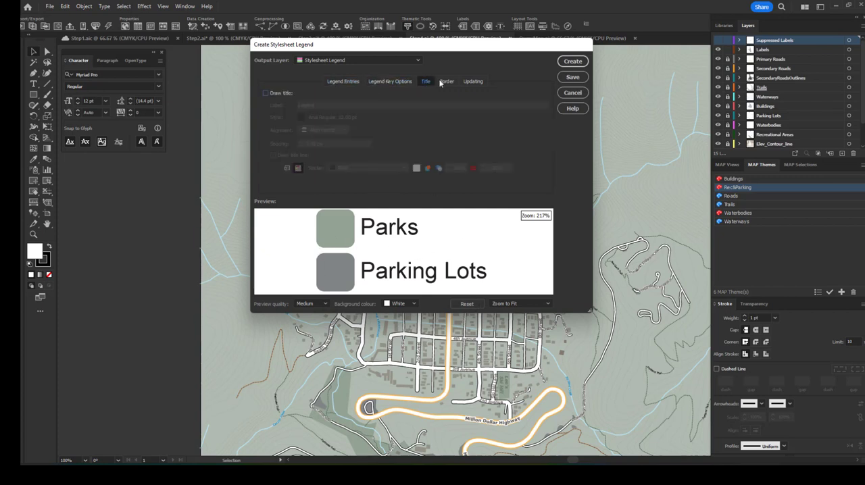
{"action": "left_click", "coordinate": [448, 82]}
{"action": "left_click", "coordinate": [343, 82]}
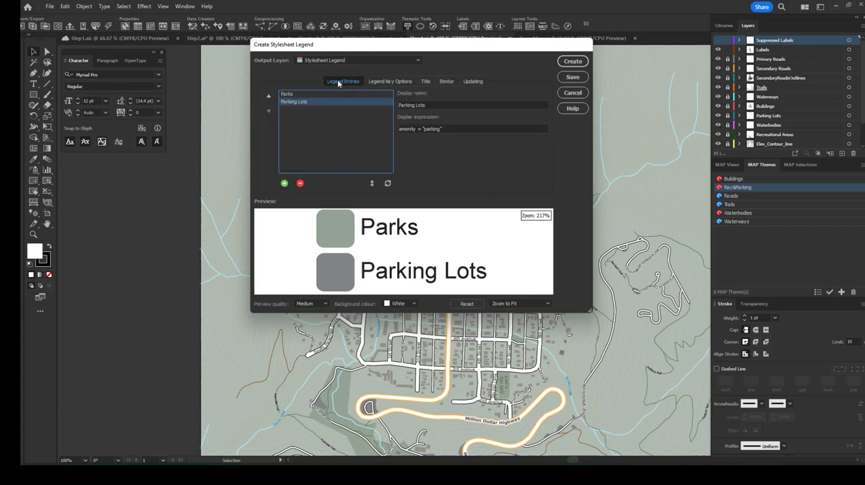
{"action": "left_click", "coordinate": [568, 65]}
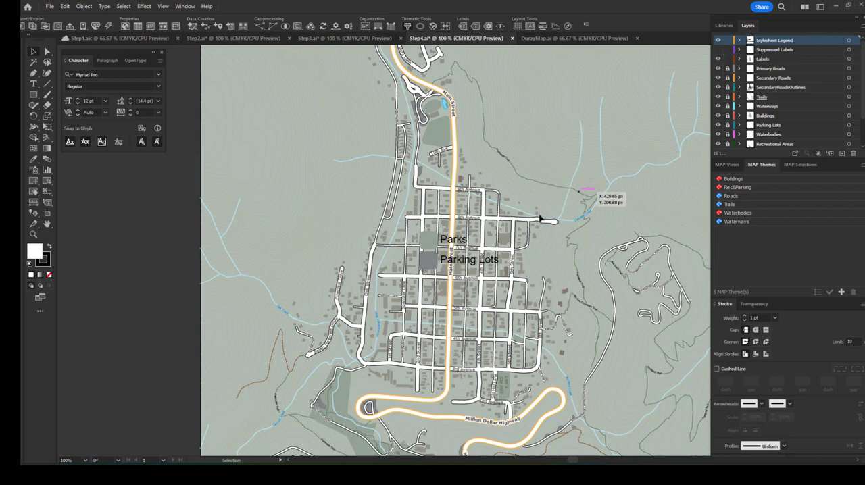
Step: Move the Parks and Parking Lots legend off the town grid to the empty northwest area of the map
{"action": "left_click_drag", "start_coordinate": [454, 245], "coordinate": [252, 132]}
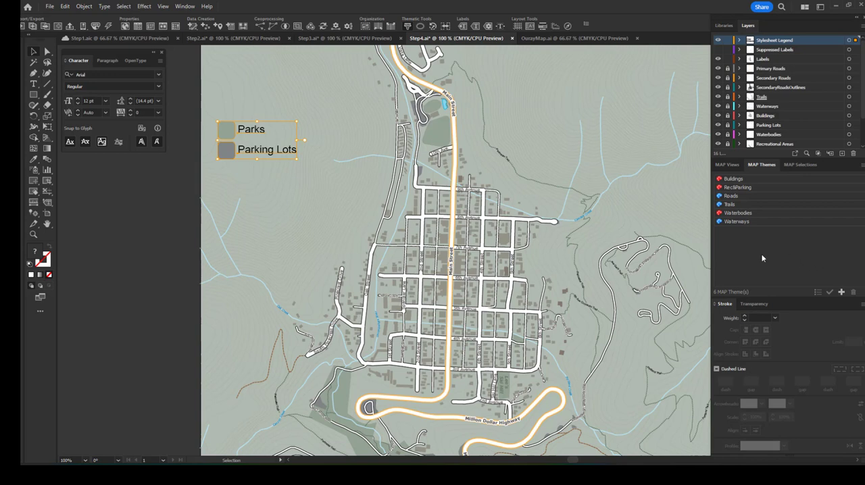
{"action": "left_click", "coordinate": [131, 234]}
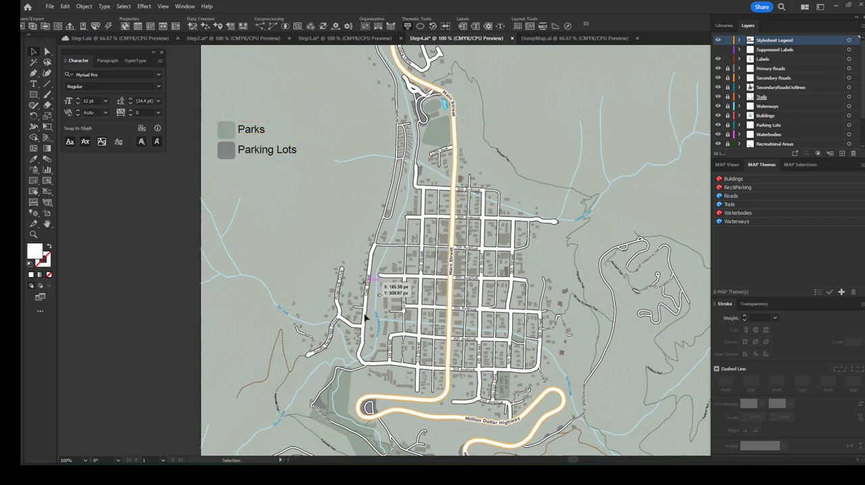
{"action": "scroll", "coordinate": [389, 320], "scroll_direction": "down", "scroll_amount": 2}
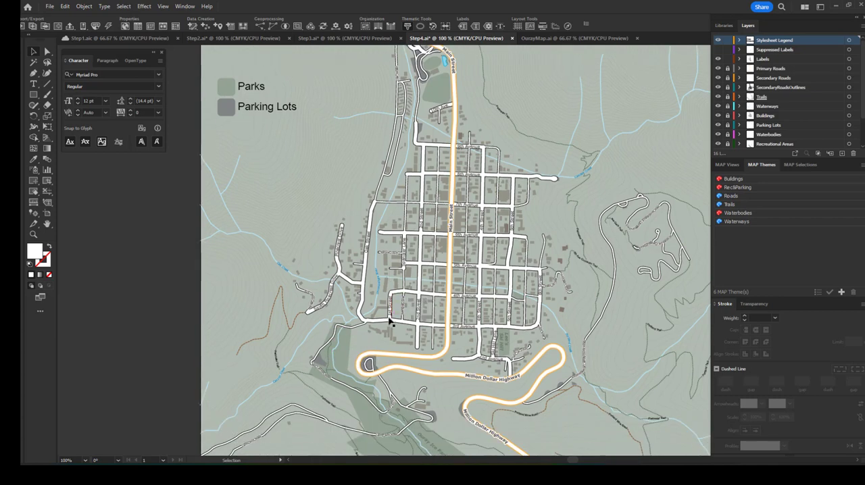
{"action": "scroll", "coordinate": [390, 320], "scroll_direction": "up", "scroll_amount": 2}
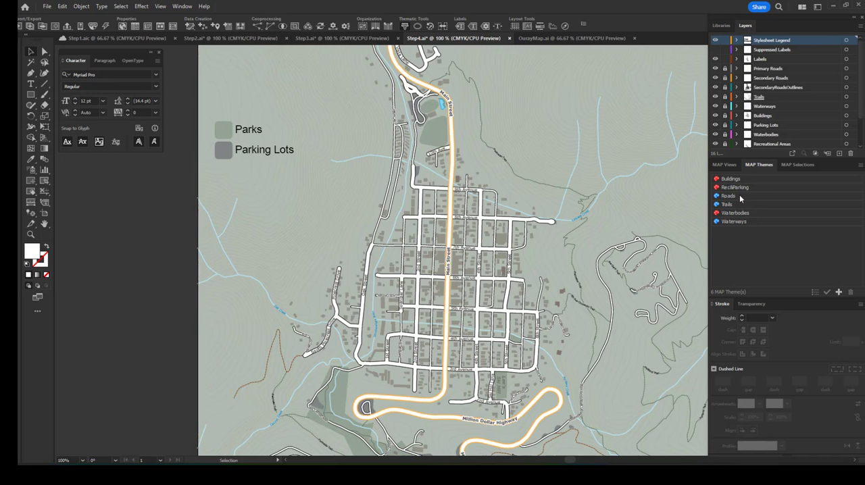
Step: Start a stylesheet legend from the Roads theme and remove its unclassified, tertiary, service and residential entries
{"action": "left_click", "coordinate": [743, 196]}
{"action": "left_click", "coordinate": [815, 292]}
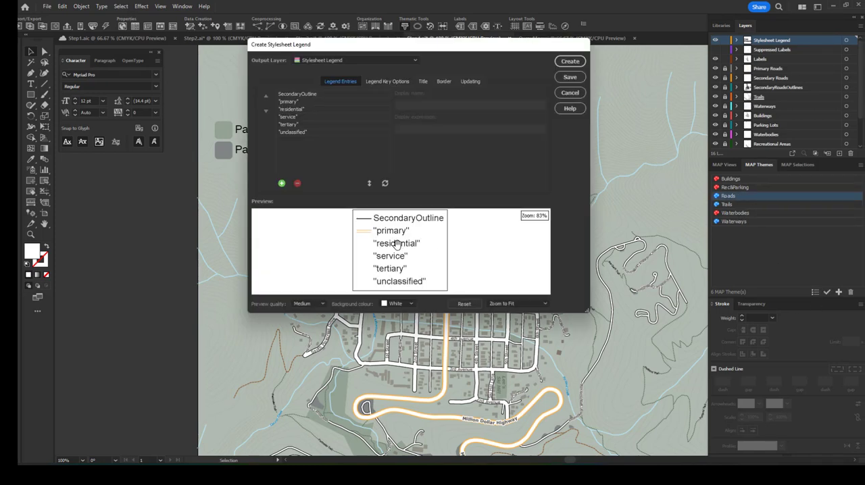
{"action": "left_click", "coordinate": [309, 133]}
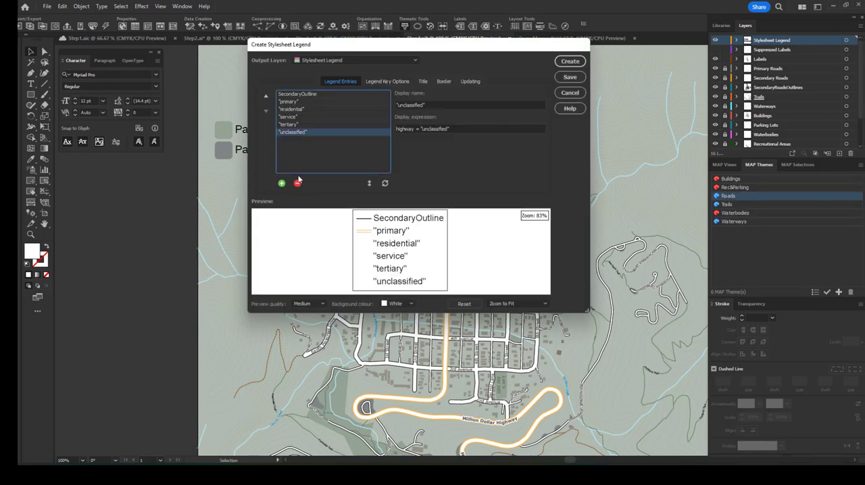
{"action": "left_click", "coordinate": [297, 183]}
{"action": "left_click", "coordinate": [297, 183]}
{"action": "left_click", "coordinate": [297, 183]}
{"action": "left_click", "coordinate": [297, 183]}
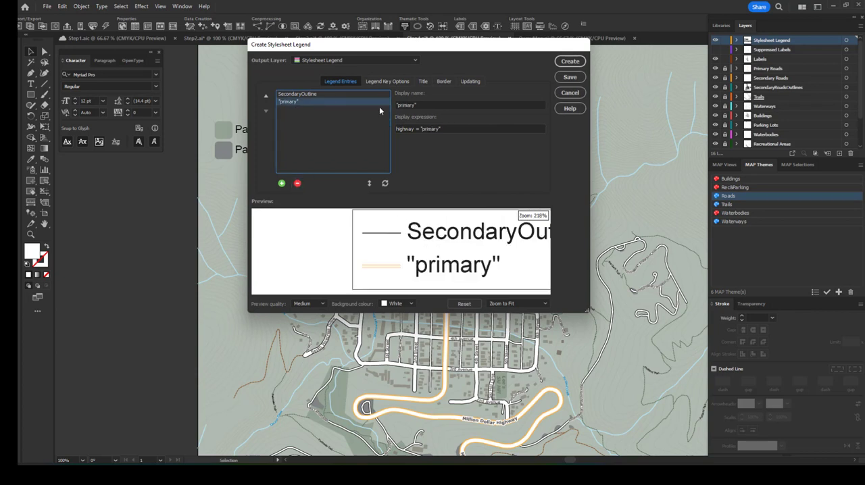
Step: Rename the two remaining road legend entries as Primary and Secondary
{"action": "left_click", "coordinate": [398, 105]}
{"action": "key", "text": "BackSpace"}
{"action": "type", "text": "P"}
{"action": "key", "text": "Delete"}
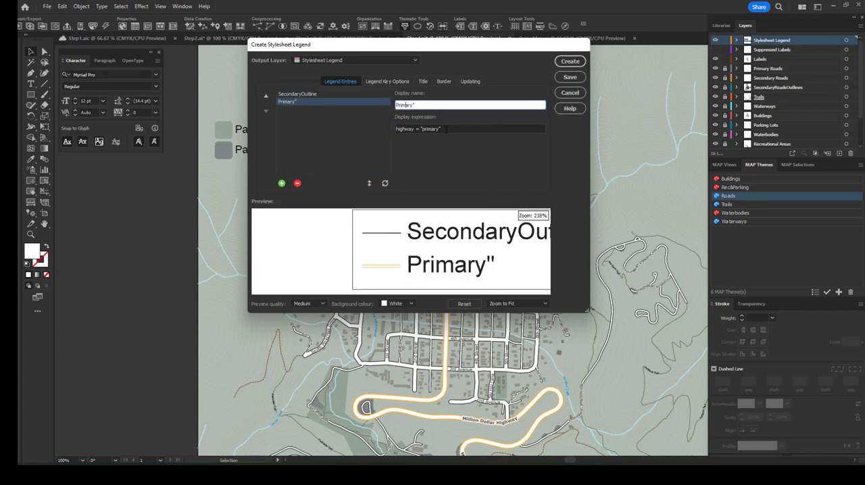
{"action": "left_click", "coordinate": [298, 93]}
{"action": "left_click_drag", "start_coordinate": [450, 105], "coordinate": [419, 105]}
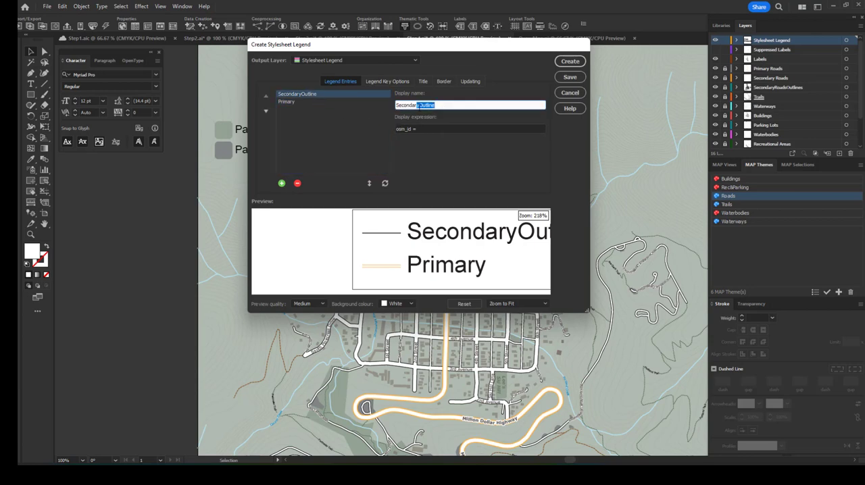
{"action": "key", "text": "BackSpace"}
Step: Create the road legend on the Stylesheet Legend layer and place it directly beneath the Parks and Parking Lots legend
{"action": "left_click", "coordinate": [570, 60]}
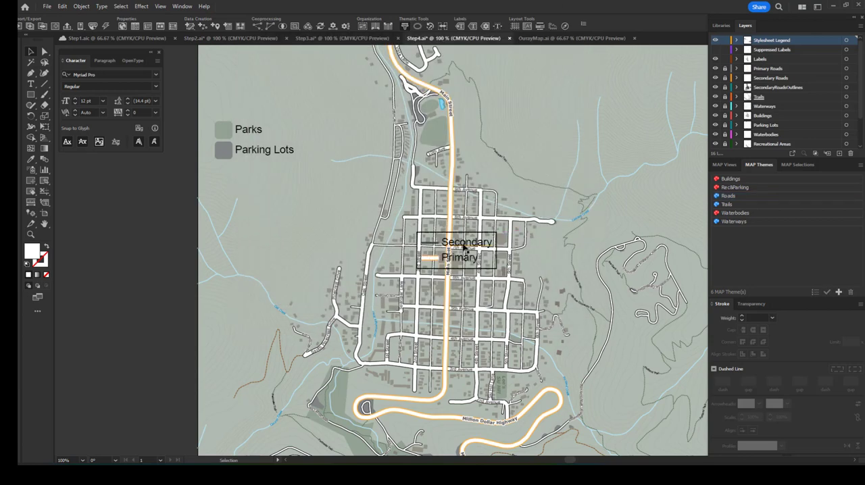
{"action": "left_click_drag", "start_coordinate": [465, 248], "coordinate": [262, 191]}
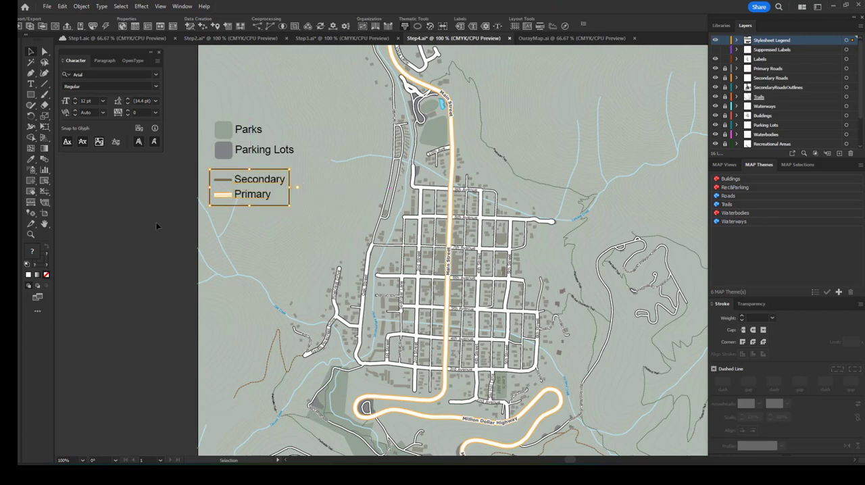
{"action": "left_click", "coordinate": [181, 182]}
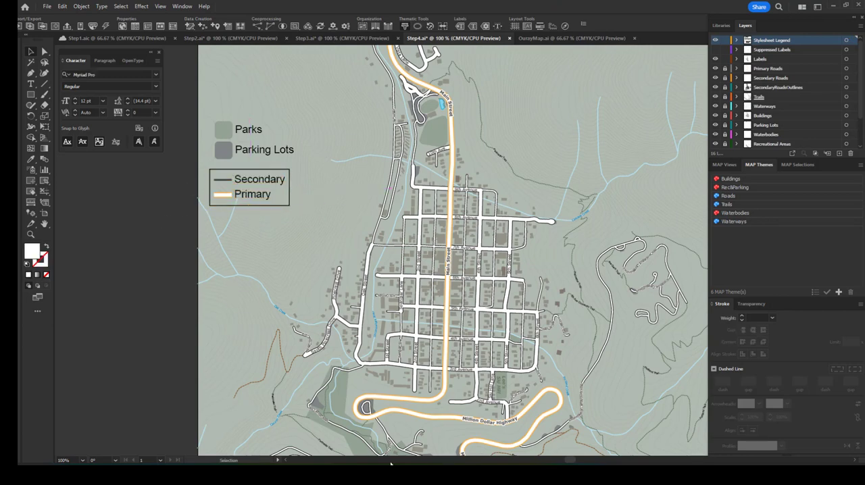
Step: Switch to the OurayMap.ai document and examine the finished map's street, trail and highway labels up close
{"action": "left_click", "coordinate": [580, 40]}
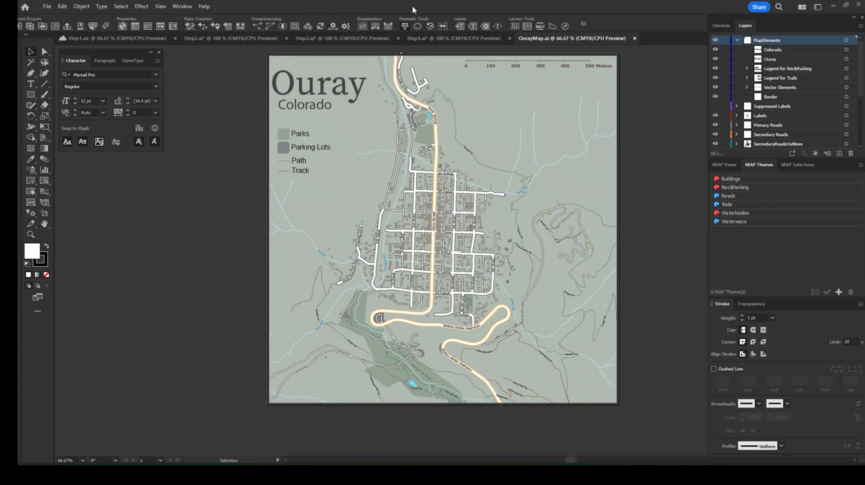
{"action": "key", "text": "z"}
{"action": "left_click", "coordinate": [453, 165]}
{"action": "left_click", "coordinate": [526, 332]}
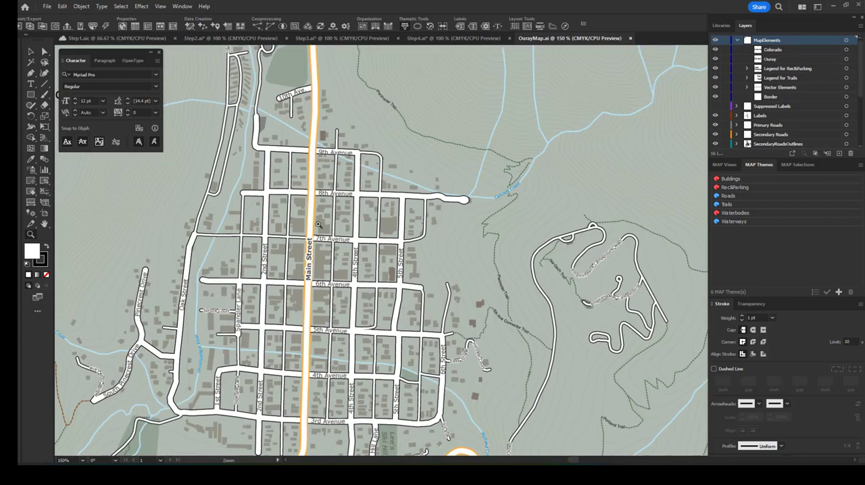
{"action": "scroll", "coordinate": [319, 224], "scroll_direction": "up", "scroll_amount": 3}
{"action": "scroll", "coordinate": [209, 302], "scroll_direction": "down", "scroll_amount": 3}
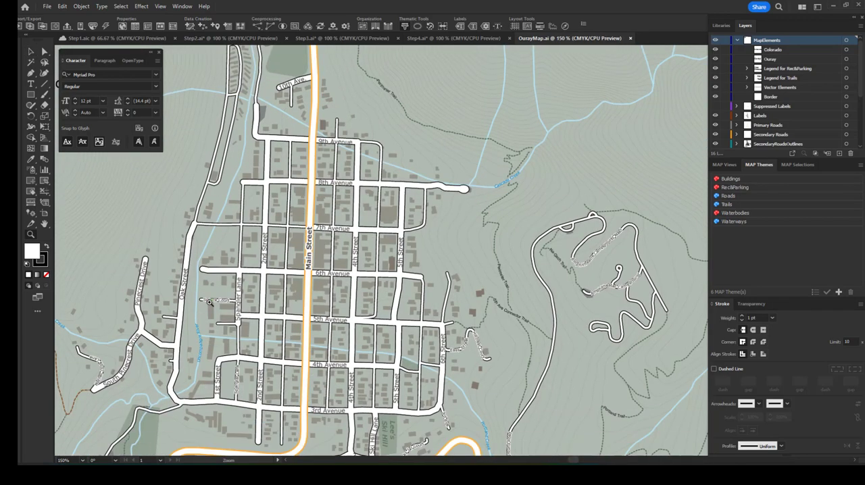
{"action": "scroll", "coordinate": [210, 302], "scroll_direction": "down", "scroll_amount": 8}
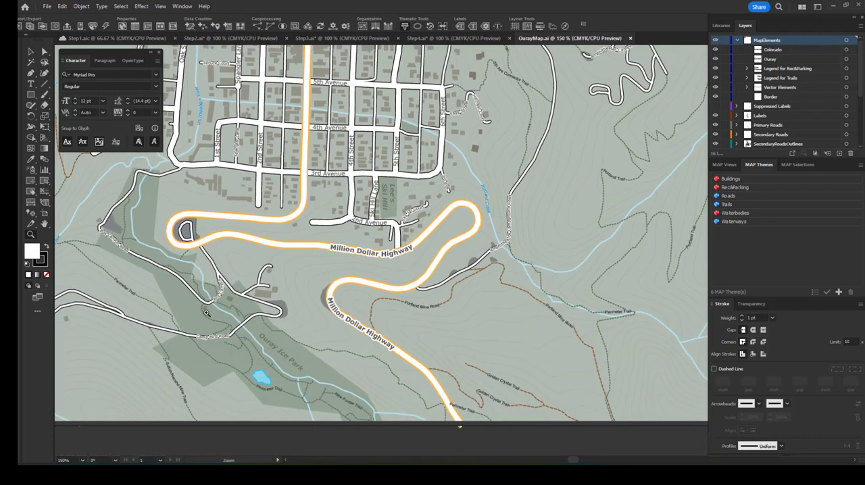
{"action": "scroll", "coordinate": [207, 312], "scroll_direction": "up", "scroll_amount": 2}
{"action": "scroll", "coordinate": [204, 302], "scroll_direction": "up", "scroll_amount": 12}
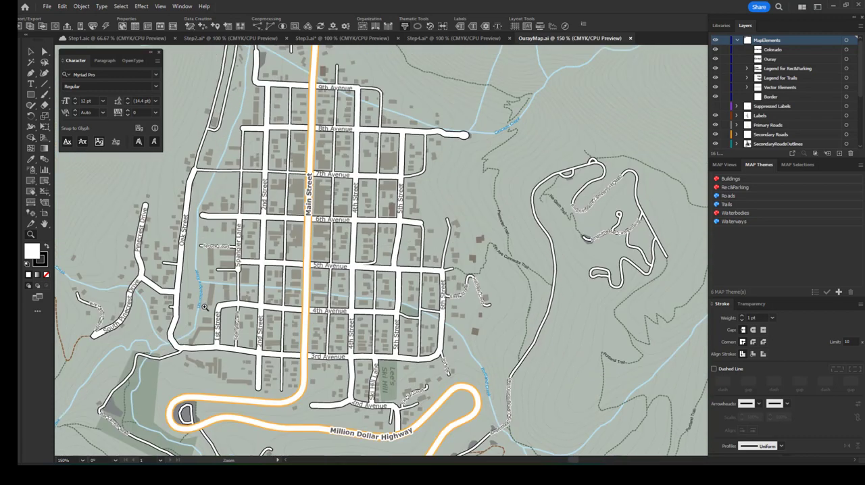